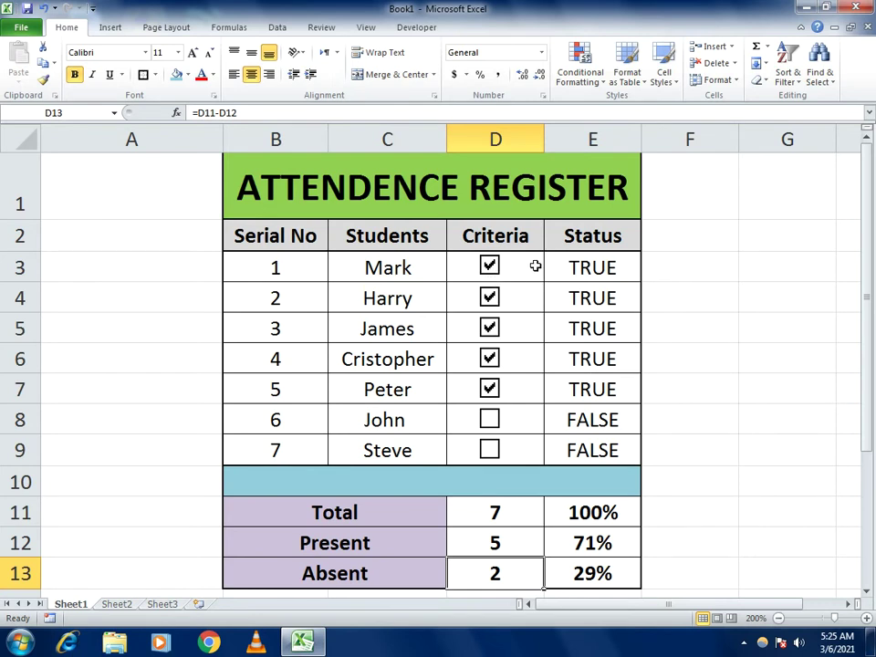
Step: Clear the attendance check boxes of the first two students in rows 3 and 4 of the register
{"action": "left_click", "coordinate": [488, 266]}
{"action": "left_click", "coordinate": [488, 267]}
{"action": "left_click", "coordinate": [490, 268]}
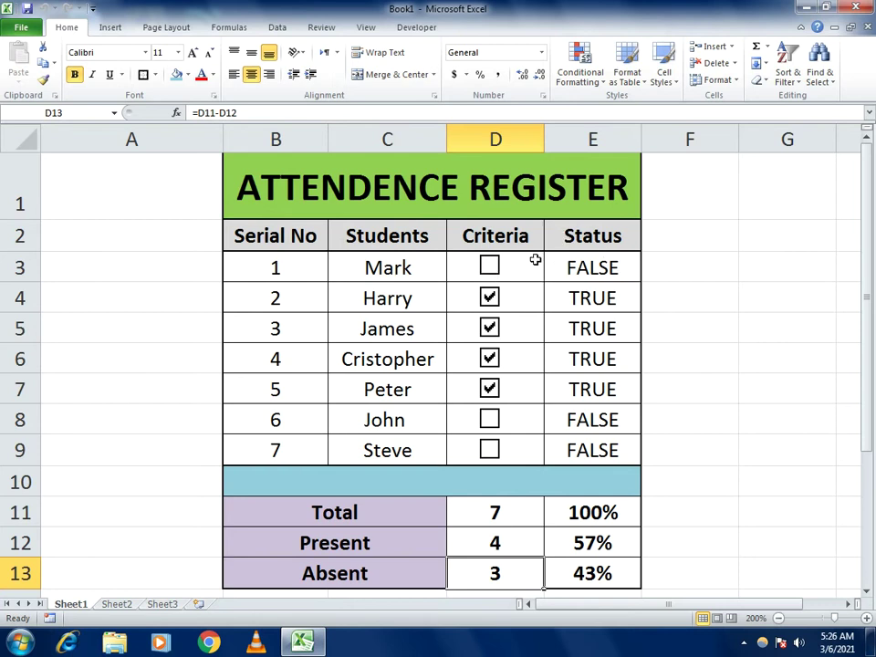
{"action": "left_click", "coordinate": [489, 274]}
{"action": "left_click", "coordinate": [488, 271]}
{"action": "left_click", "coordinate": [489, 297]}
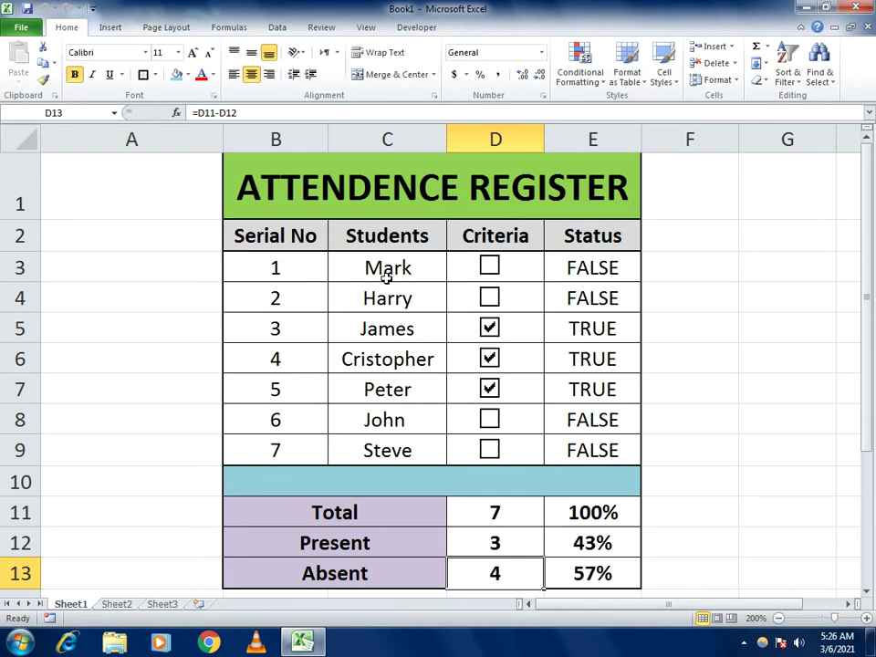
Step: Tick the attendance check boxes in rows 3, 4, 8 and 9, and clear the one in row 7
{"action": "left_click", "coordinate": [490, 265]}
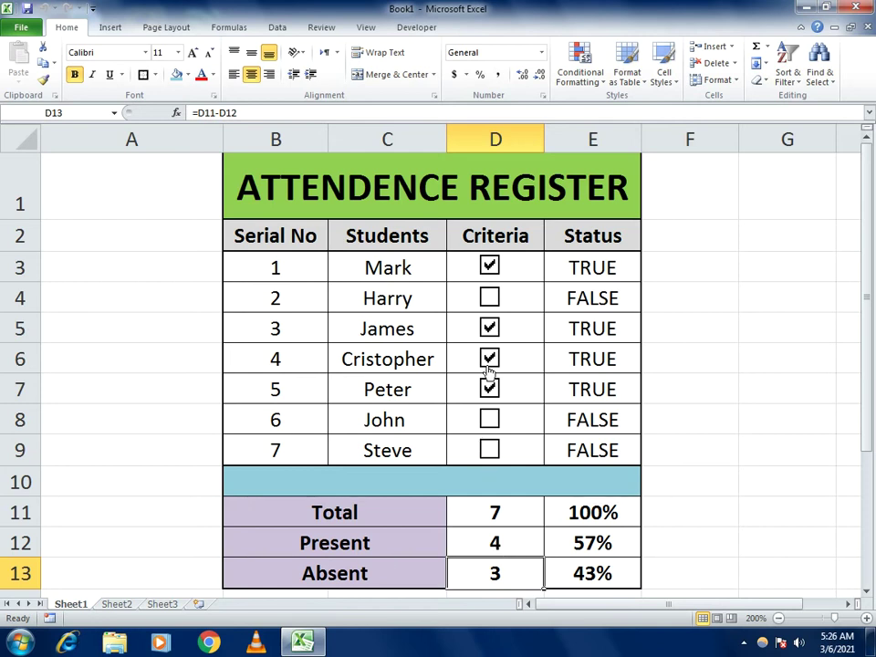
{"action": "left_click", "coordinate": [490, 296]}
{"action": "left_click", "coordinate": [489, 418]}
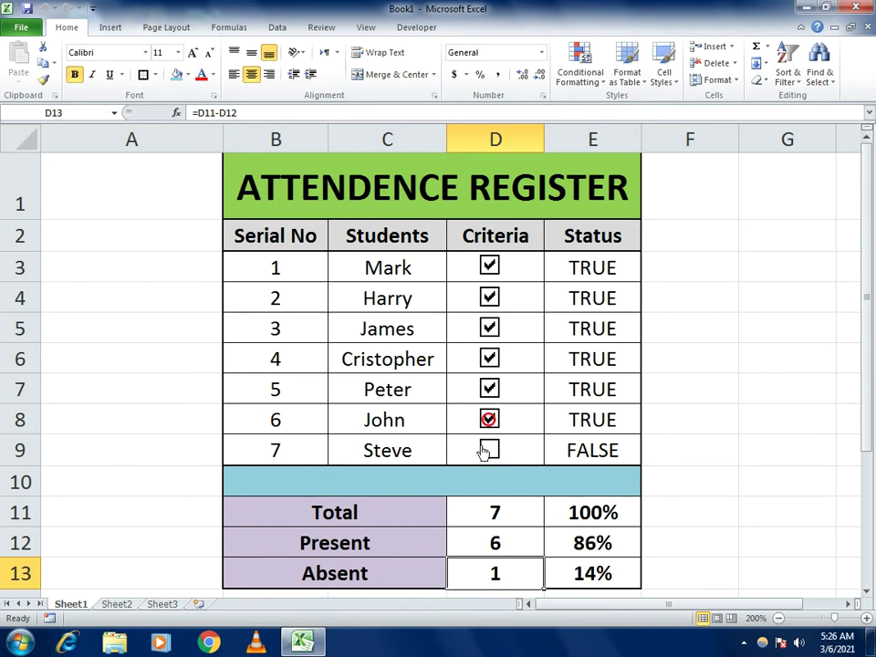
{"action": "left_click", "coordinate": [487, 447]}
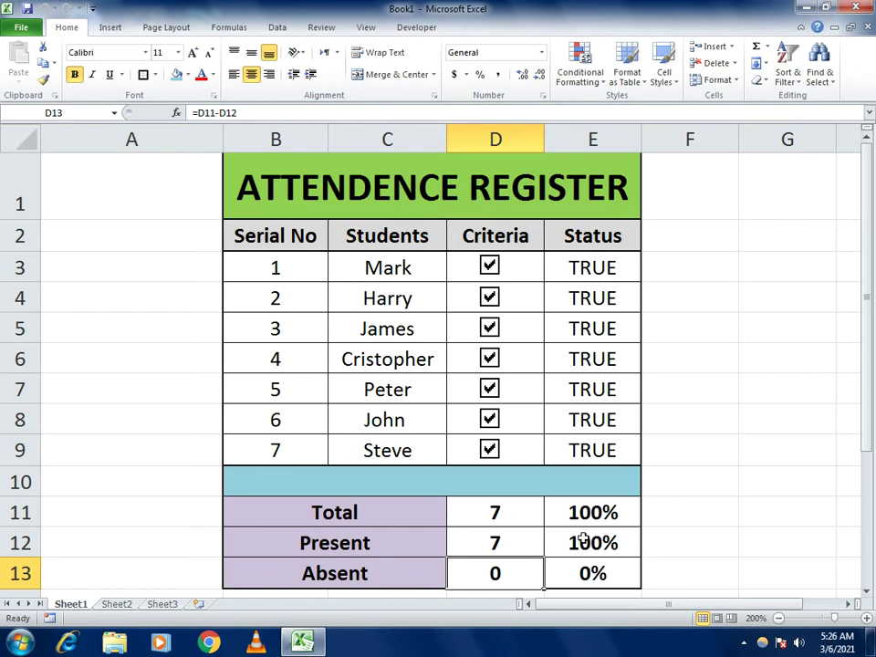
{"action": "left_click", "coordinate": [490, 390]}
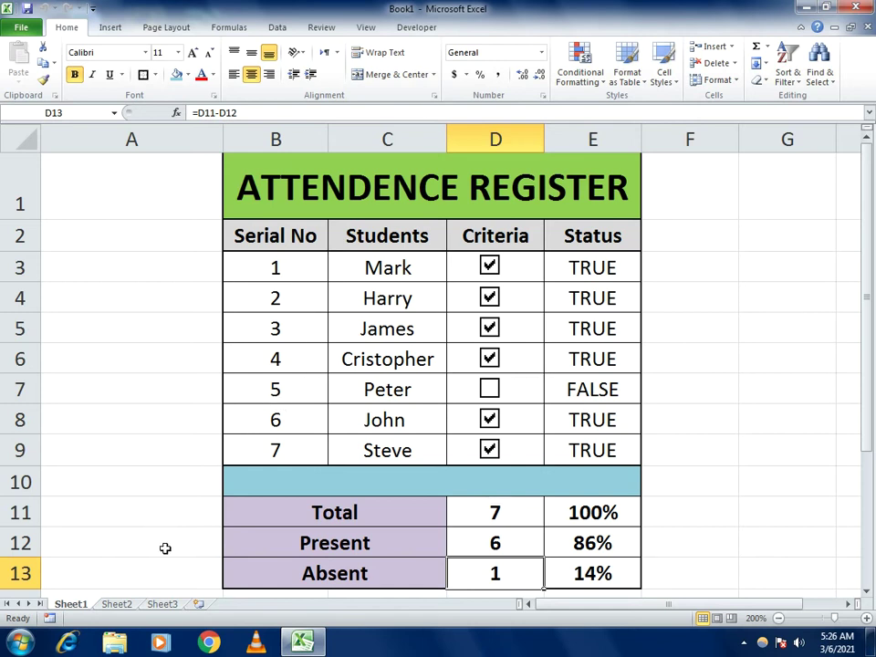
Step: Switch to the blank Sheet2 and enlarge its view to 220%
{"action": "left_click", "coordinate": [117, 604]}
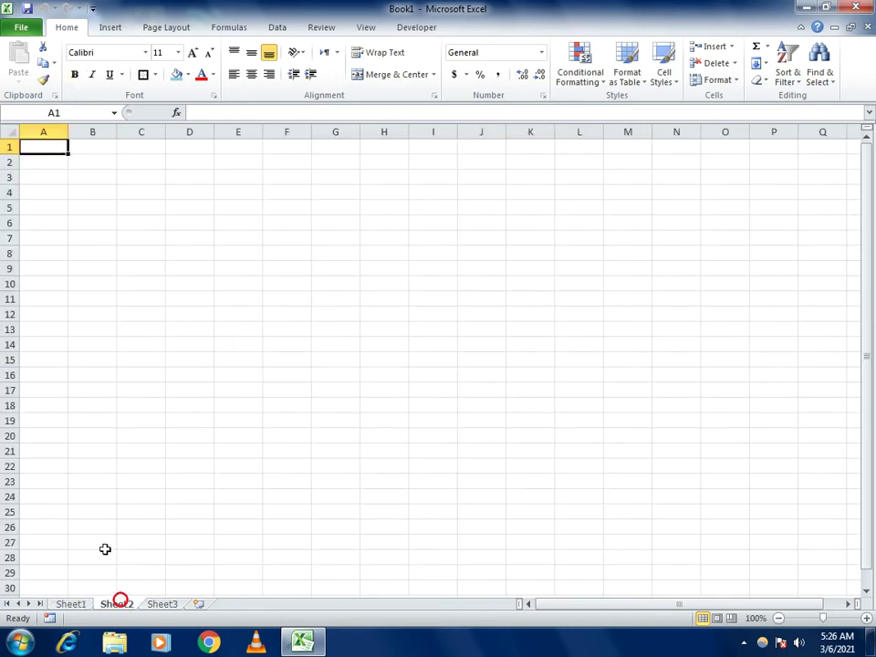
{"action": "left_click", "coordinate": [865, 619]}
{"action": "left_click", "coordinate": [865, 618]}
{"action": "triple_click", "coordinate": [865, 618]}
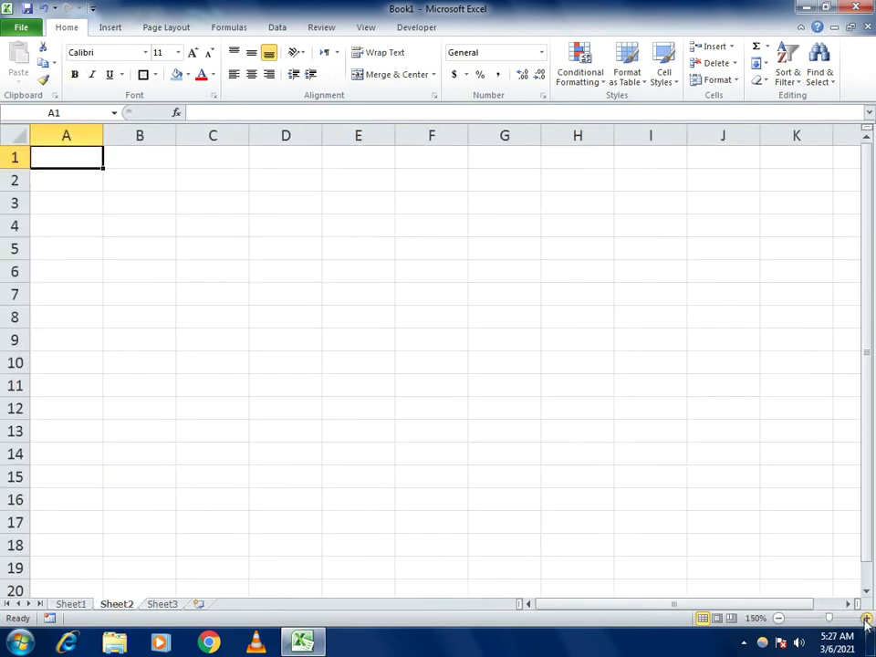
{"action": "triple_click", "coordinate": [865, 619]}
{"action": "left_click", "coordinate": [865, 619]}
{"action": "triple_click", "coordinate": [864, 618]}
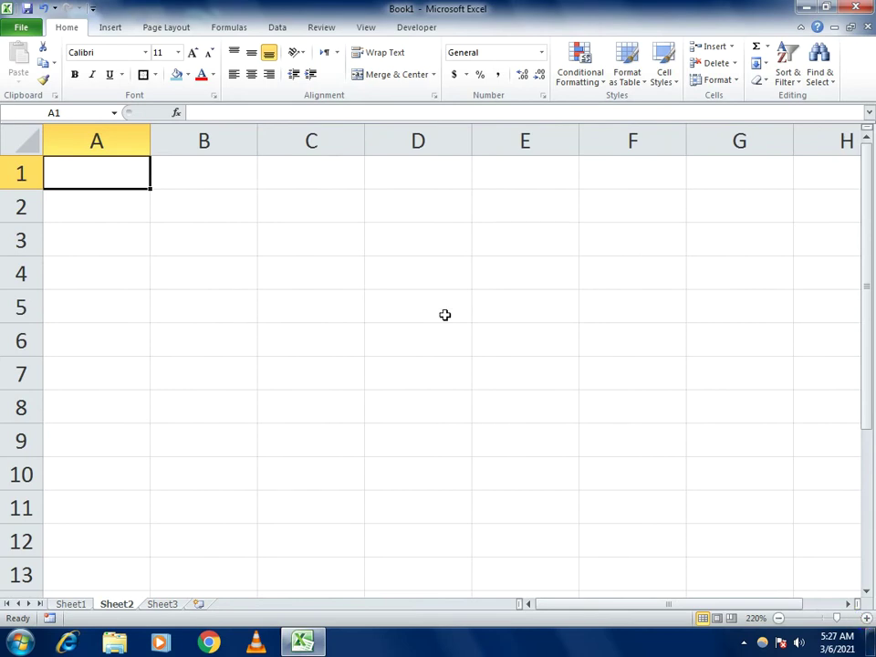
Step: Enter the heading "Serial No" in cell B2
{"action": "left_click_drag", "start_coordinate": [212, 181], "coordinate": [456, 180]}
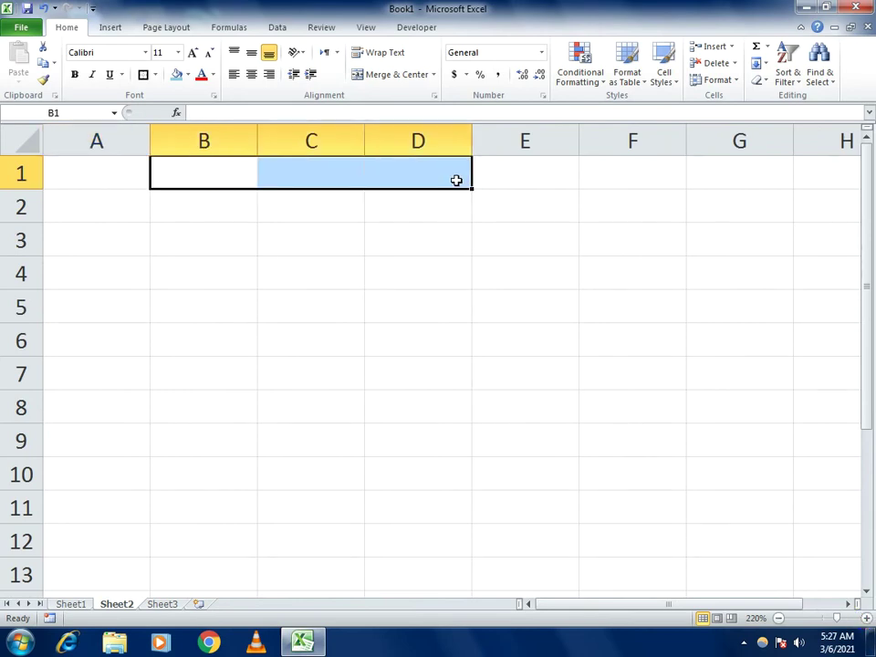
{"action": "left_click", "coordinate": [217, 202]}
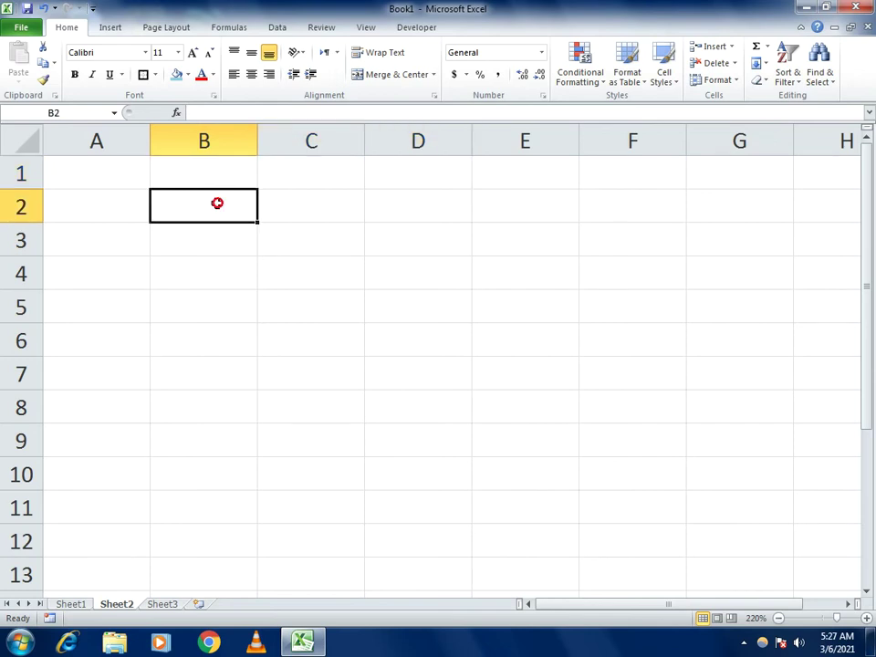
{"action": "type", "text": "sER"}
{"action": "key", "text": "BackSpace"}
{"action": "key", "text": "BackSpace"}
{"action": "key", "text": "BackSpace"}
{"action": "type", "text": "S"}
{"action": "key", "text": "BackSpace"}
{"action": "type", "text": "Se"}
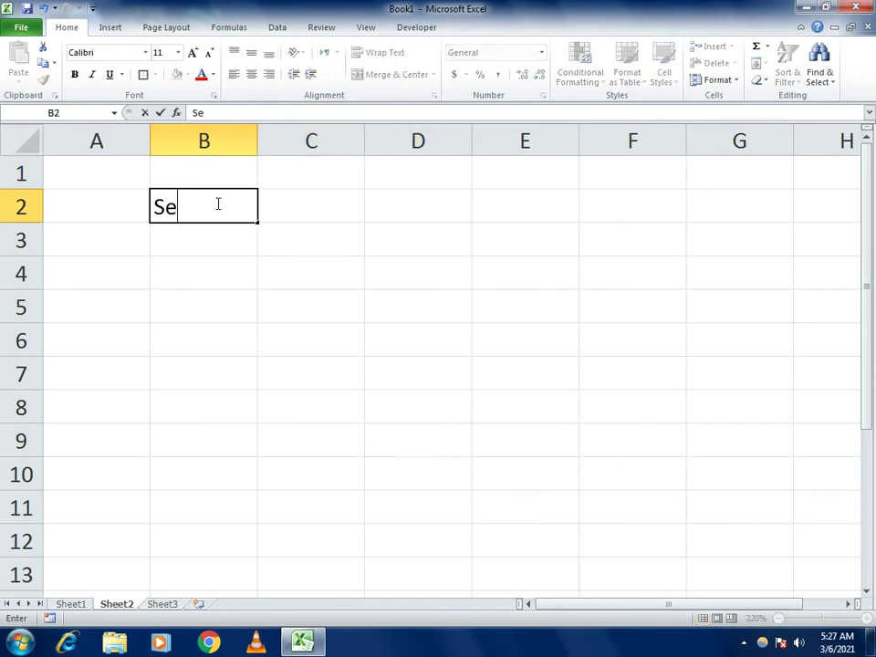
{"action": "type", "text": "rial No"}
{"action": "key", "text": "Tab"}
Step: Enter the headings "Students", "Criteria" and "Status" in cells C2 to E2
{"action": "type", "text": "Sute"}
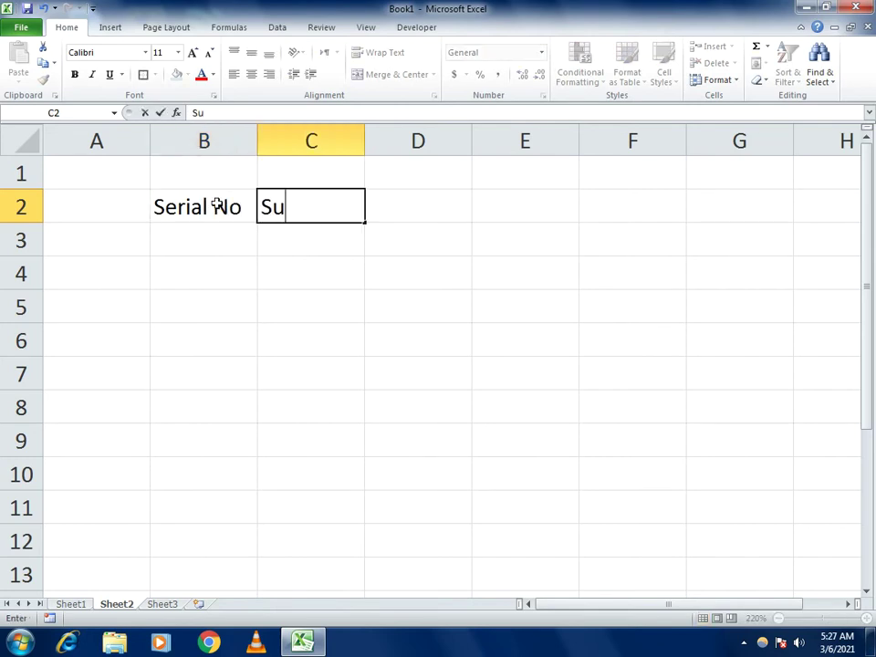
{"action": "key", "text": "BackSpace"}
{"action": "key", "text": "BackSpace"}
{"action": "key", "text": "BackSpace"}
{"action": "type", "text": "tudents"}
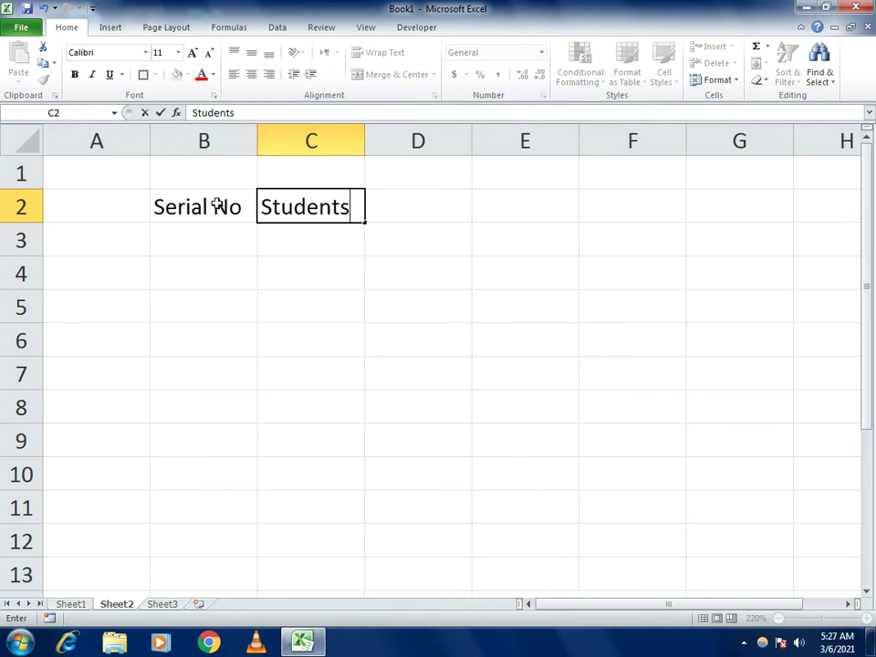
{"action": "key", "text": "Tab"}
{"action": "type", "text": "Criteria"}
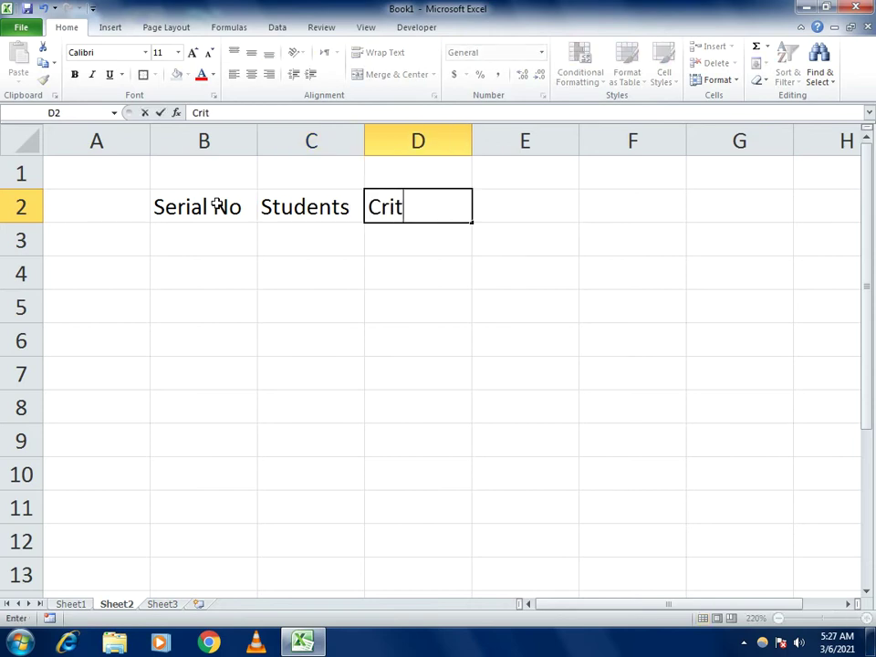
{"action": "key", "text": "Tab"}
{"action": "type", "text": "Status"}
Step: Fill the Serial No column with the numbers 1 to 7 in cells B3 to B9
{"action": "key", "text": "Down"}
{"action": "key", "text": "Left"}
{"action": "key", "text": "Left"}
{"action": "key", "text": "Left"}
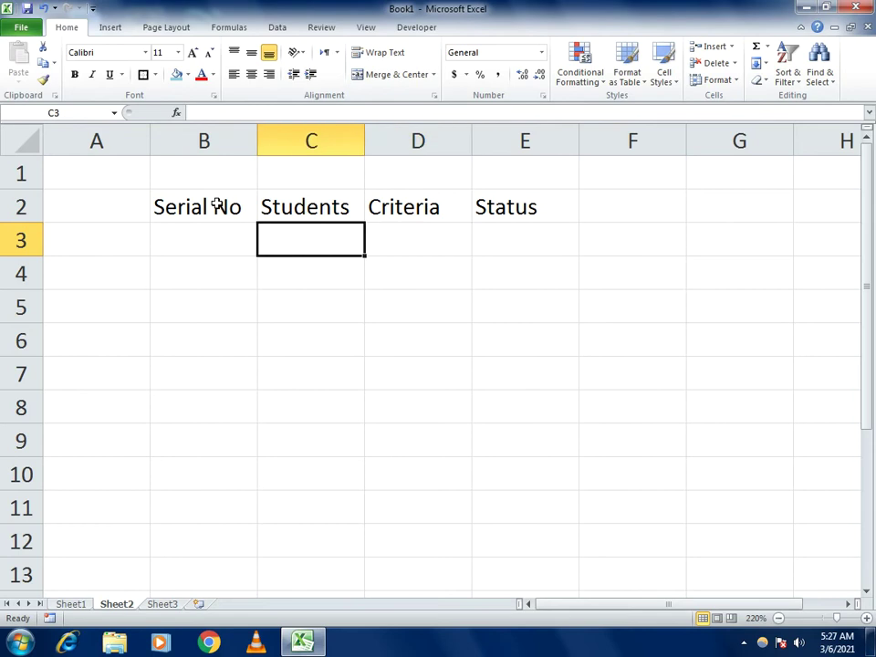
{"action": "type", "text": "1"}
{"action": "key", "text": "Return"}
{"action": "type", "text": "2"}
{"action": "key", "text": "Return"}
{"action": "type", "text": "3"}
{"action": "key", "text": "Return"}
{"action": "type", "text": "4"}
{"action": "key", "text": "Return"}
{"action": "type", "text": "5"}
{"action": "key", "text": "Return"}
{"action": "type", "text": "6"}
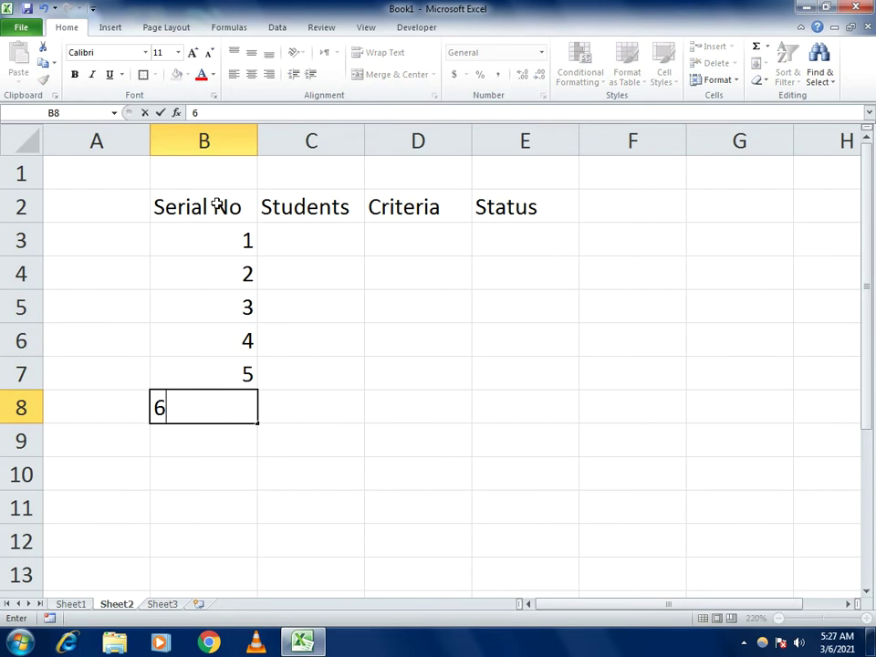
{"action": "key", "text": "BackSpace"}
{"action": "key", "text": "Return"}
{"action": "type", "text": "7"}
{"action": "key", "text": "Return"}
Step: Enter the names of the first three students in cells C3 to C5
{"action": "key", "text": "Up"}
{"action": "key", "text": "Up"}
{"action": "key", "text": "Up"}
{"action": "key", "text": "Up"}
{"action": "key", "text": "Up"}
{"action": "key", "text": "Up"}
{"action": "key", "text": "Up"}
{"action": "key", "text": "Up"}
{"action": "key", "text": "Right"}
{"action": "key", "text": "Down"}
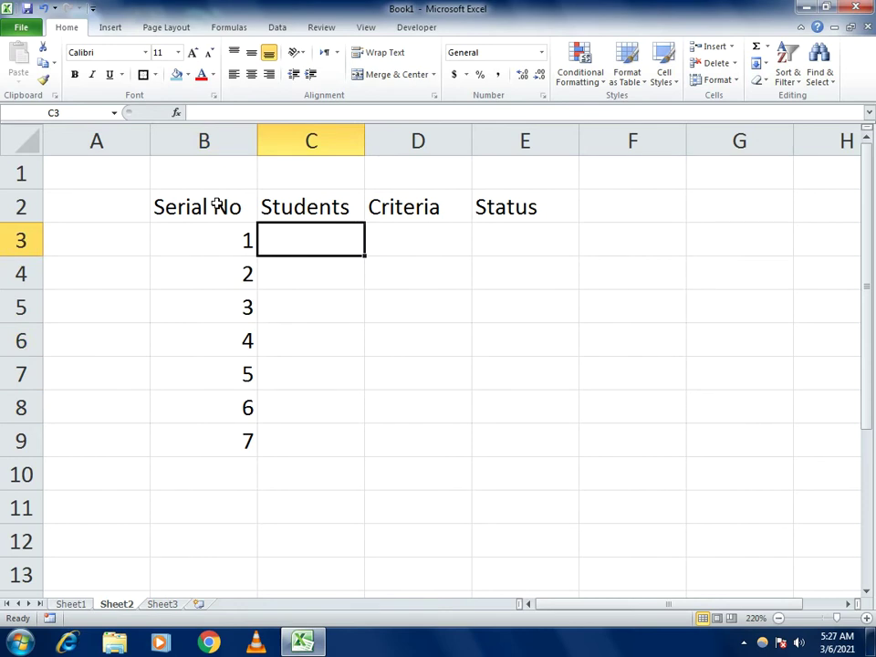
{"action": "type", "text": "Mark"}
{"action": "key", "text": "Return"}
{"action": "type", "text": "Hr"}
{"action": "key", "text": "BackSpace"}
{"action": "type", "text": "arry"}
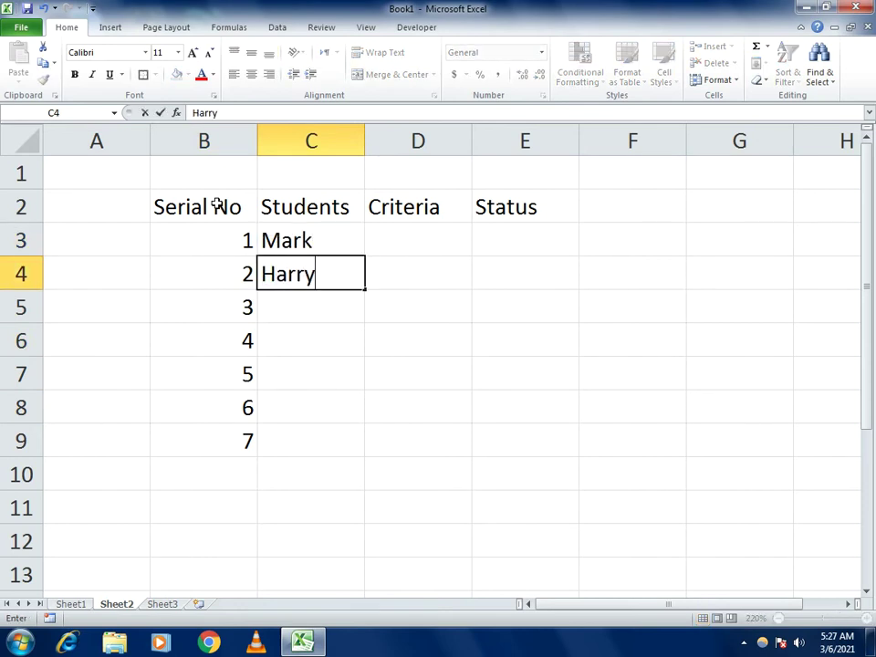
{"action": "key", "text": "Return"}
{"action": "type", "text": "Cristopher"}
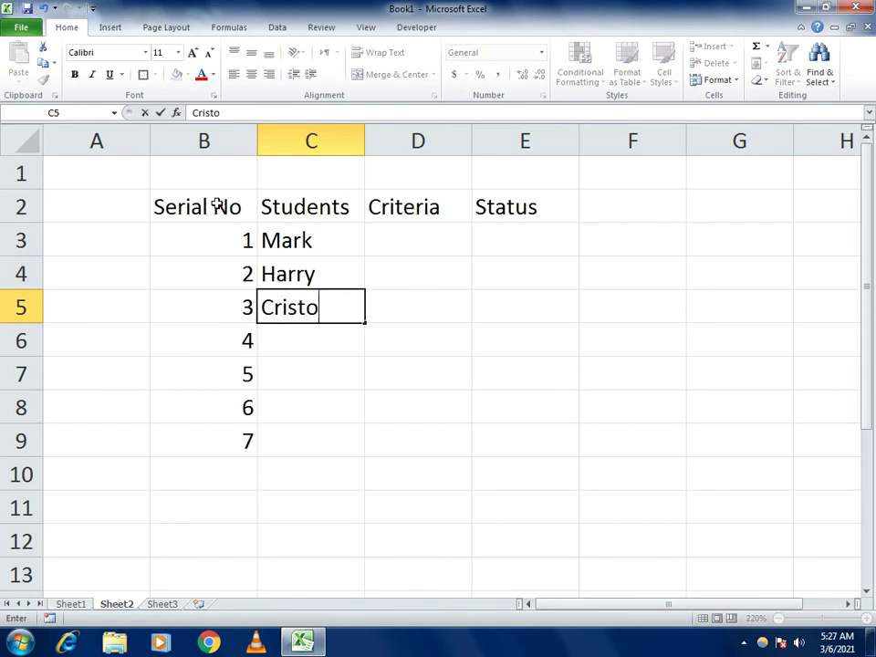
Step: Enter the names of the remaining four students in cells C6 to C9
{"action": "key", "text": "Return"}
{"action": "type", "text": "Jam"}
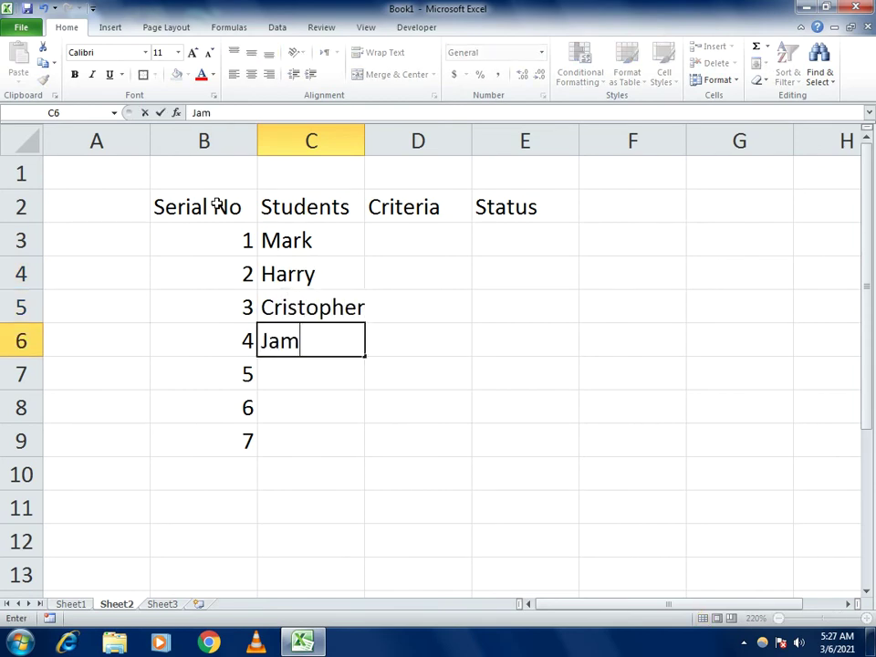
{"action": "type", "text": "es"}
{"action": "key", "text": "Return"}
{"action": "type", "text": "John"}
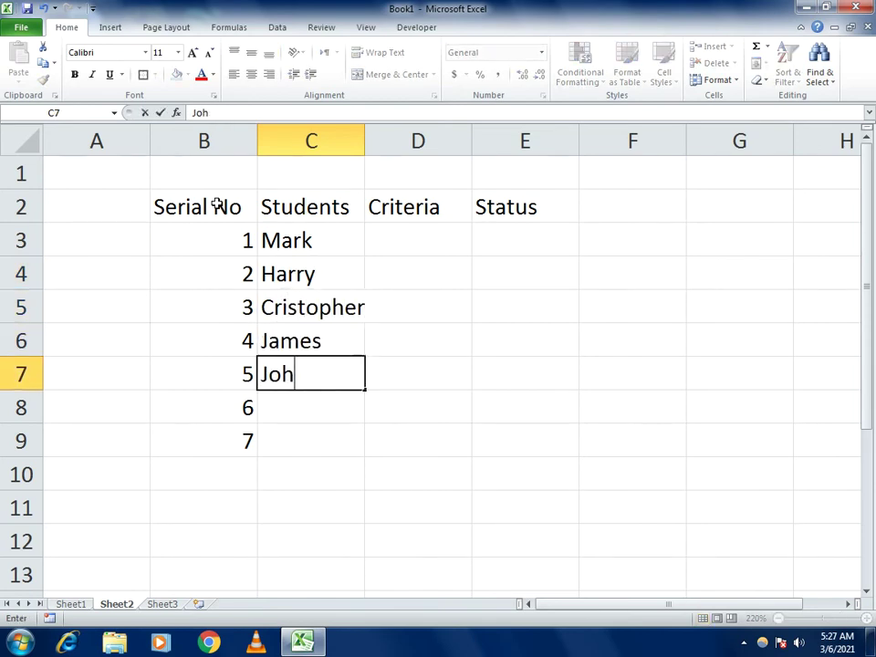
{"action": "key", "text": "Return"}
{"action": "type", "text": "S"}
{"action": "key", "text": "BackSpace"}
{"action": "type", "text": "Steve"}
{"action": "key", "text": "Return"}
{"action": "type", "text": "Peter"}
Step: Insert a form-control check box in the first student's Criteria cell D3 and align it with row 3
{"action": "key", "text": "Tab"}
{"action": "key", "text": "Up"}
{"action": "key", "text": "Up"}
{"action": "key", "text": "Up"}
{"action": "key", "text": "Up"}
{"action": "key", "text": "Up"}
{"action": "key", "text": "Up"}
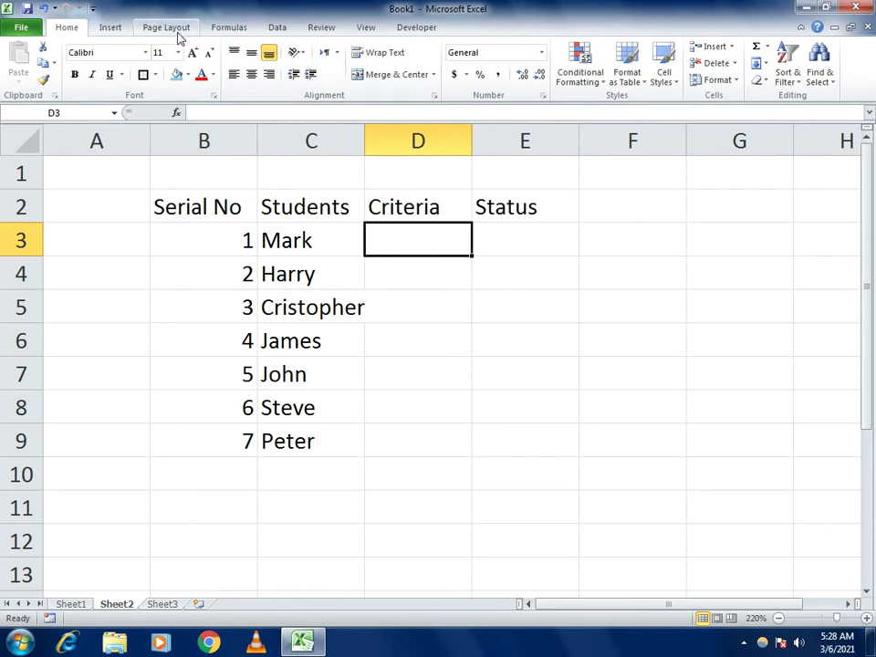
{"action": "left_click", "coordinate": [407, 32]}
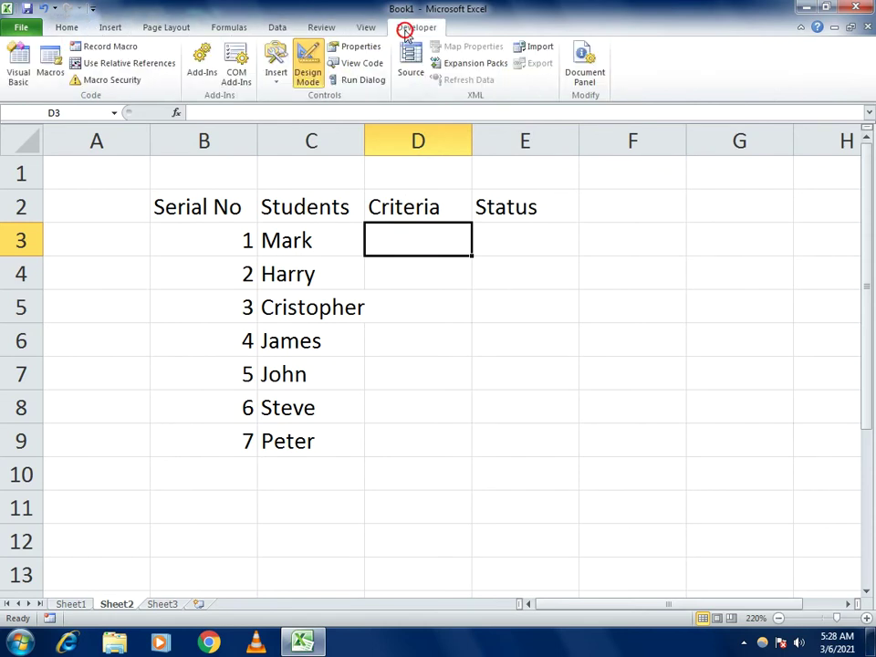
{"action": "left_click", "coordinate": [277, 73]}
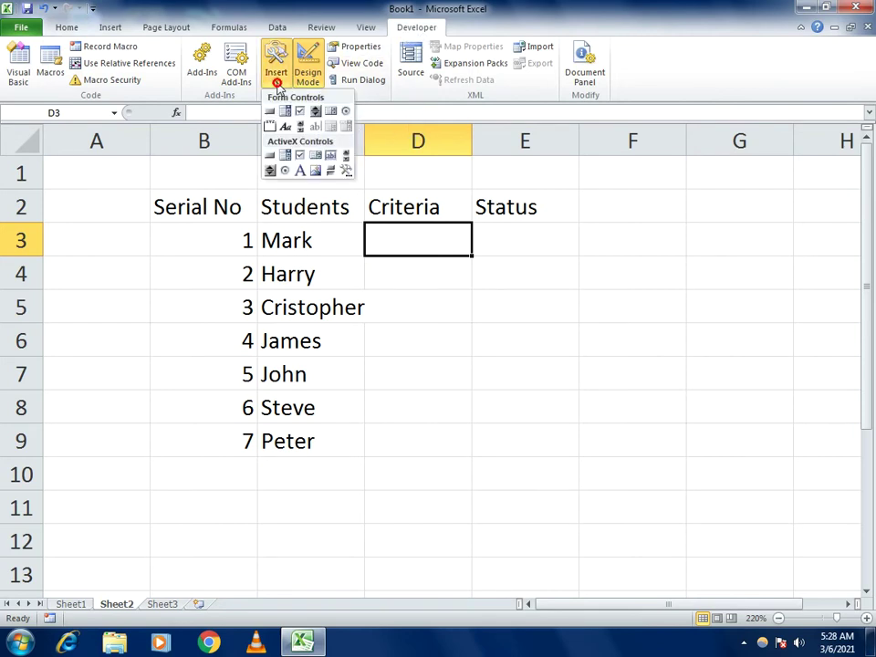
{"action": "left_click", "coordinate": [300, 111]}
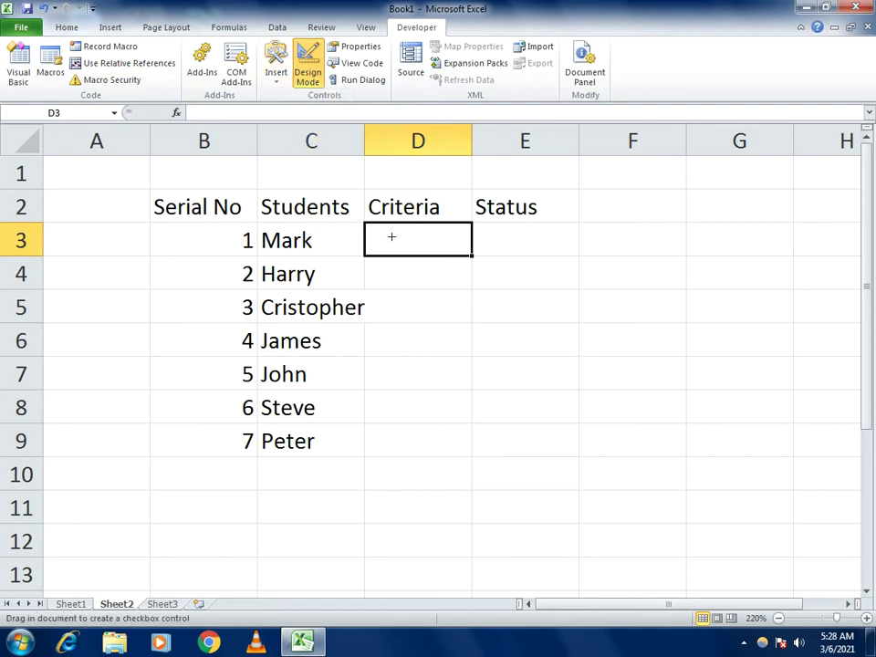
{"action": "left_click", "coordinate": [392, 237]}
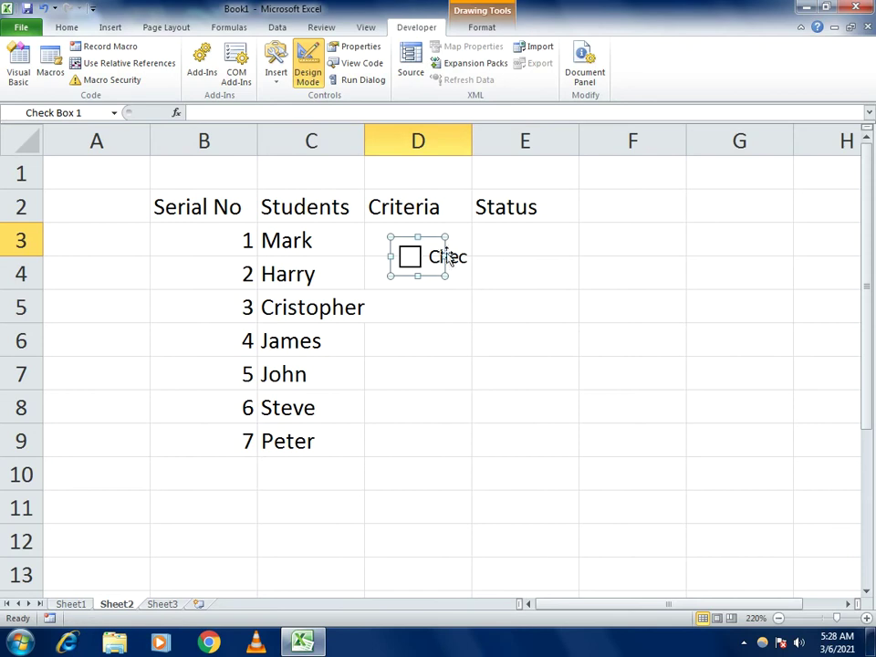
{"action": "mouse_move", "coordinate": [435, 237]}
{"action": "left_mouse_down"}
{"action": "mouse_move", "coordinate": [425, 218]}
{"action": "mouse_move", "coordinate": [426, 227]}
{"action": "left_mouse_up"}
Step: Delete the caption text of the check box in D3 so only the box remains
{"action": "left_click", "coordinate": [422, 240]}
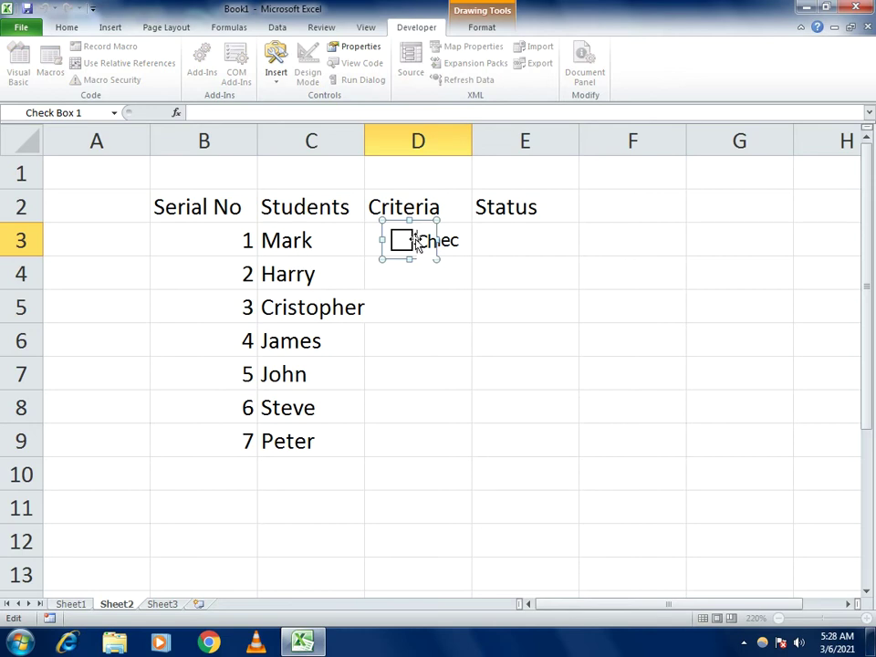
{"action": "left_click_drag", "start_coordinate": [414, 240], "coordinate": [425, 241]}
{"action": "key", "text": "BackSpace"}
{"action": "left_click", "coordinate": [529, 267]}
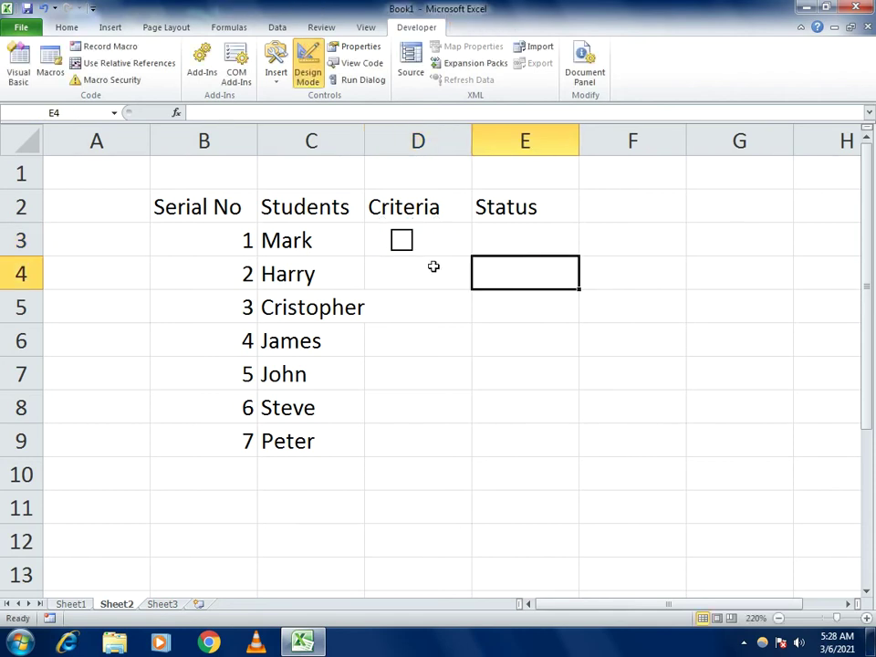
Step: Shift the check box closer to the centre of D3 and fill the cell down through D9
{"action": "right_click", "coordinate": [407, 238]}
{"action": "key", "text": "Escape"}
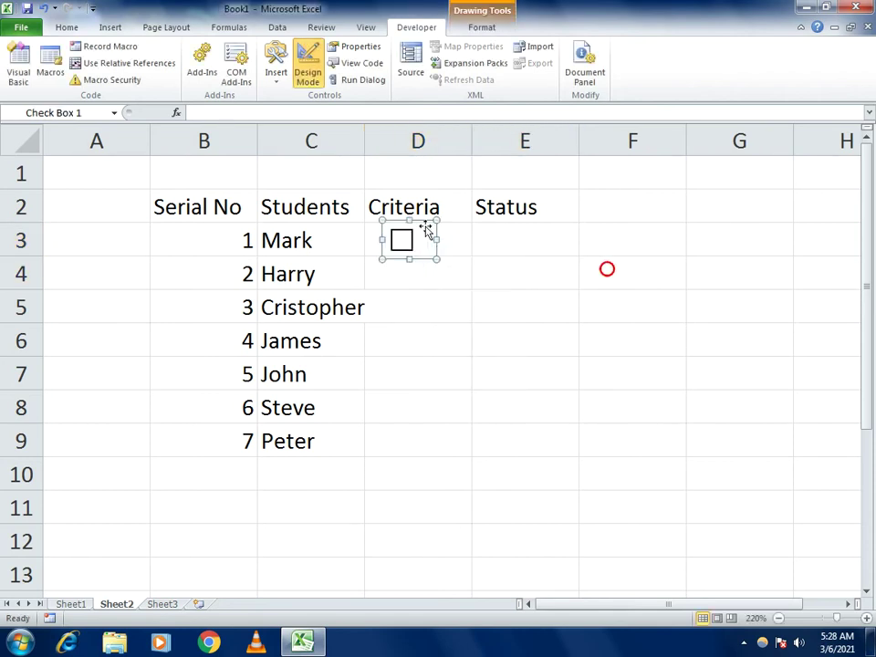
{"action": "left_click_drag", "start_coordinate": [422, 220], "coordinate": [433, 222]}
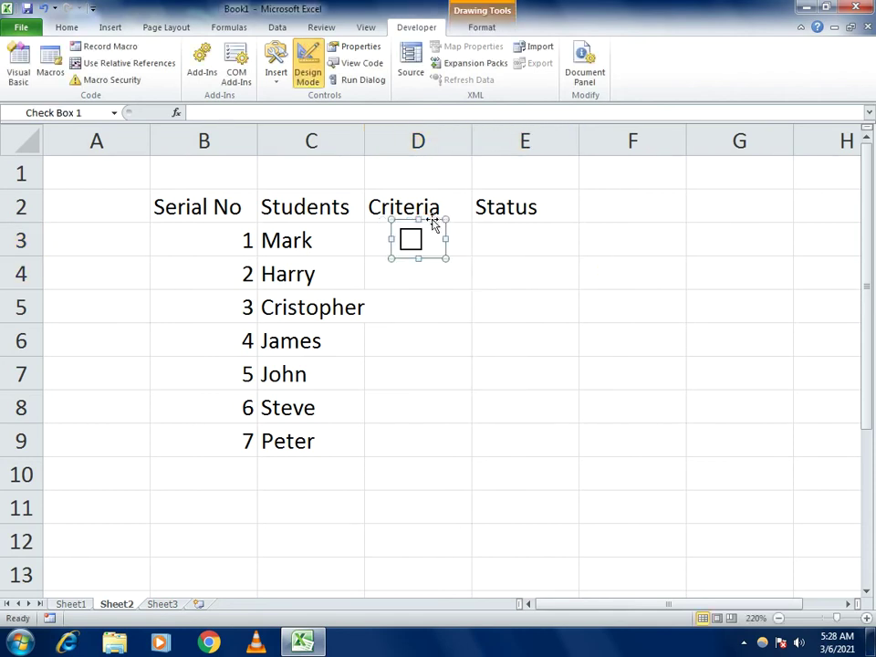
{"action": "left_click", "coordinate": [479, 242]}
{"action": "left_click", "coordinate": [461, 245]}
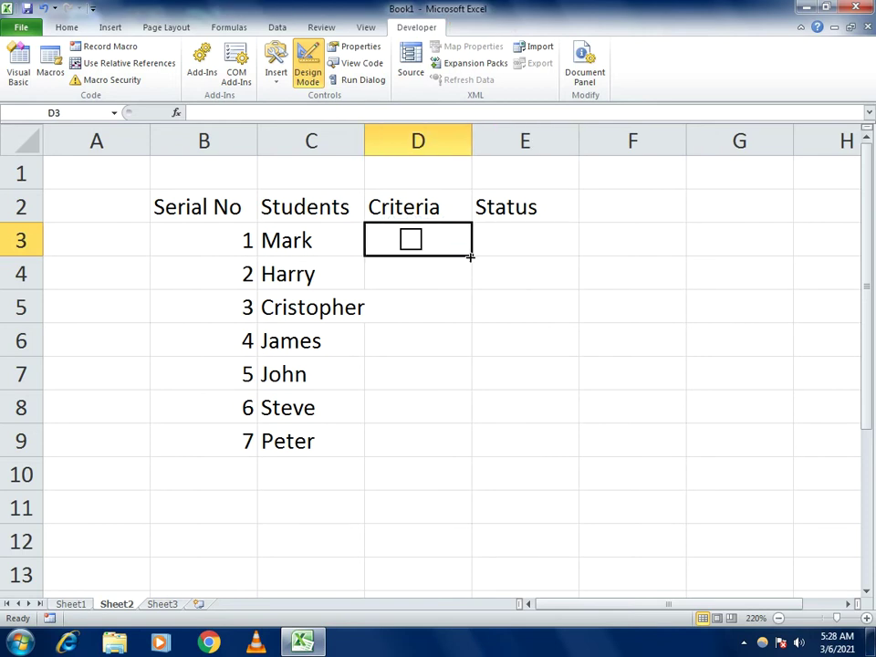
{"action": "left_click_drag", "start_coordinate": [469, 257], "coordinate": [452, 467]}
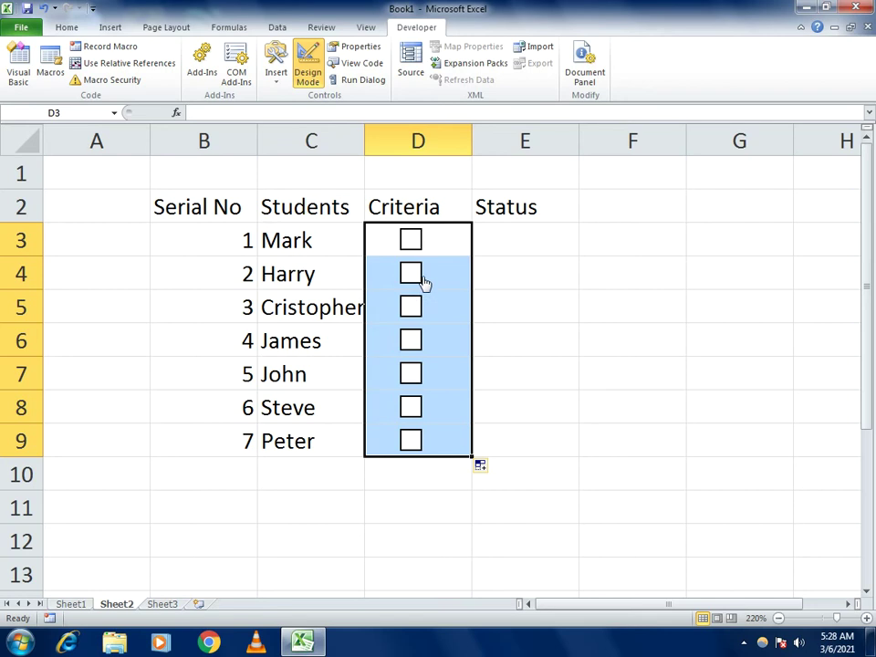
Step: Link the first student's check box in D3 to Status cell E3 through its Format Control settings
{"action": "left_click", "coordinate": [523, 240]}
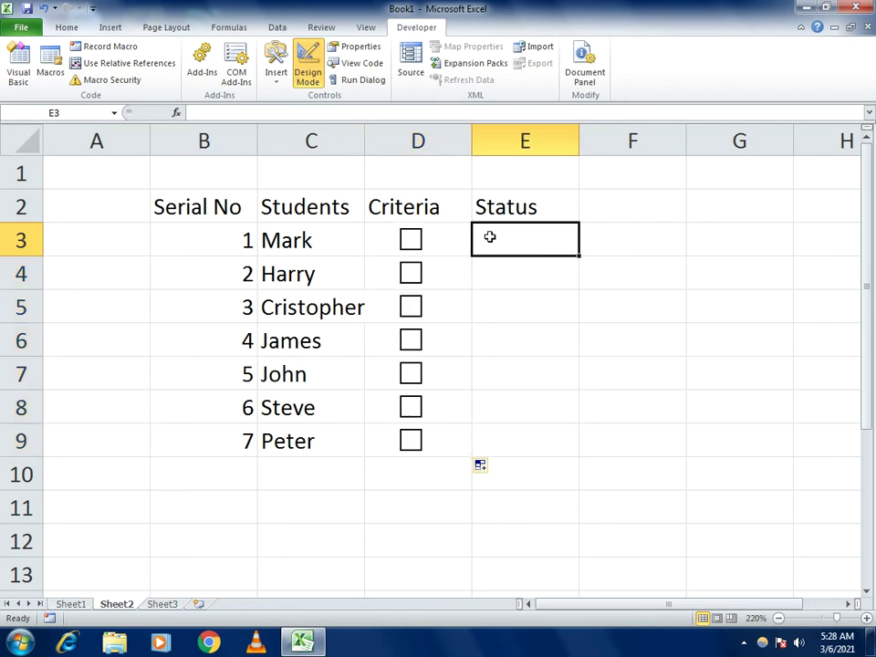
{"action": "right_click", "coordinate": [411, 243]}
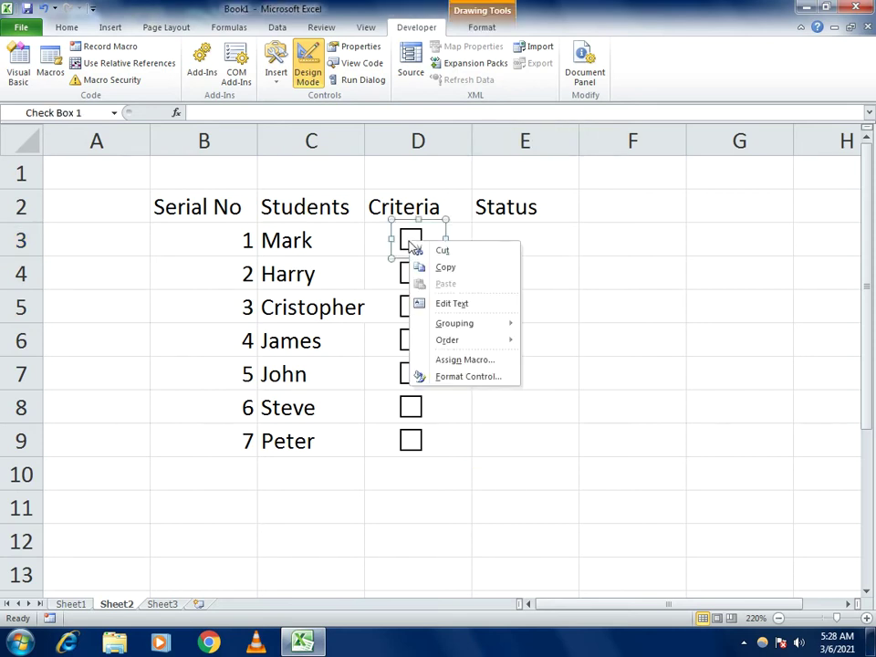
{"action": "left_click", "coordinate": [465, 384]}
{"action": "left_click_drag", "start_coordinate": [557, 180], "coordinate": [127, 177]}
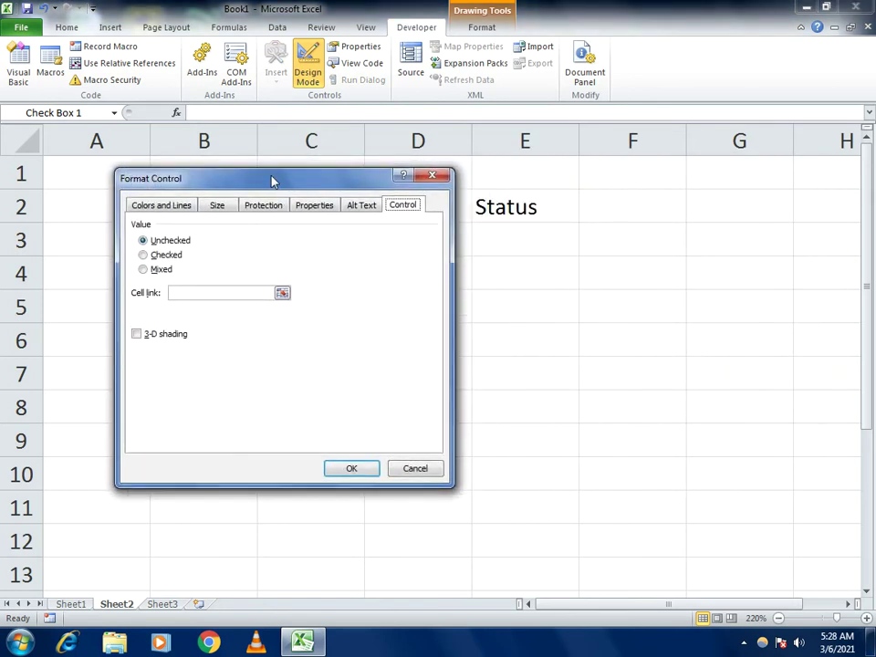
{"action": "left_click_drag", "start_coordinate": [271, 181], "coordinate": [210, 187]}
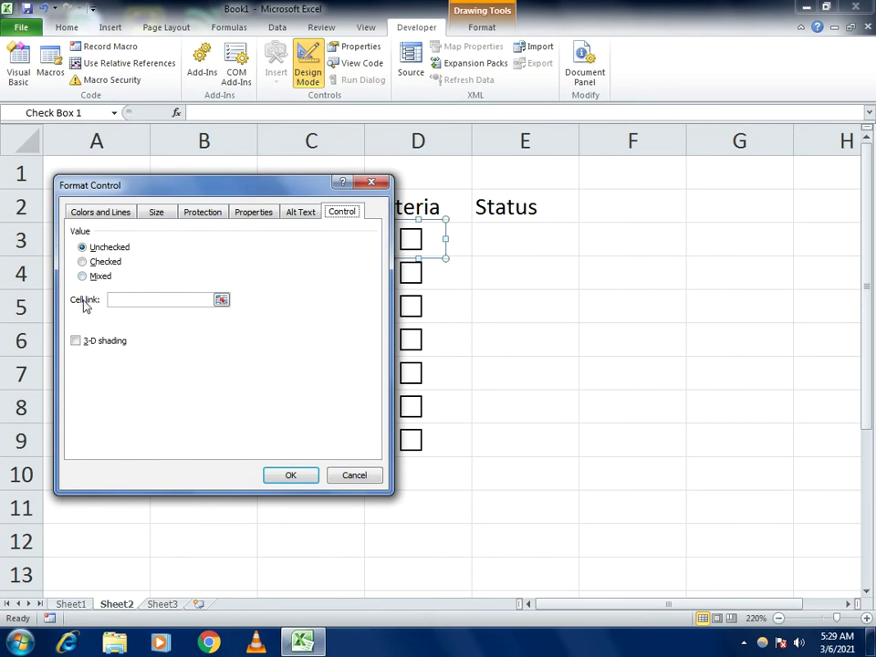
{"action": "left_click", "coordinate": [112, 299]}
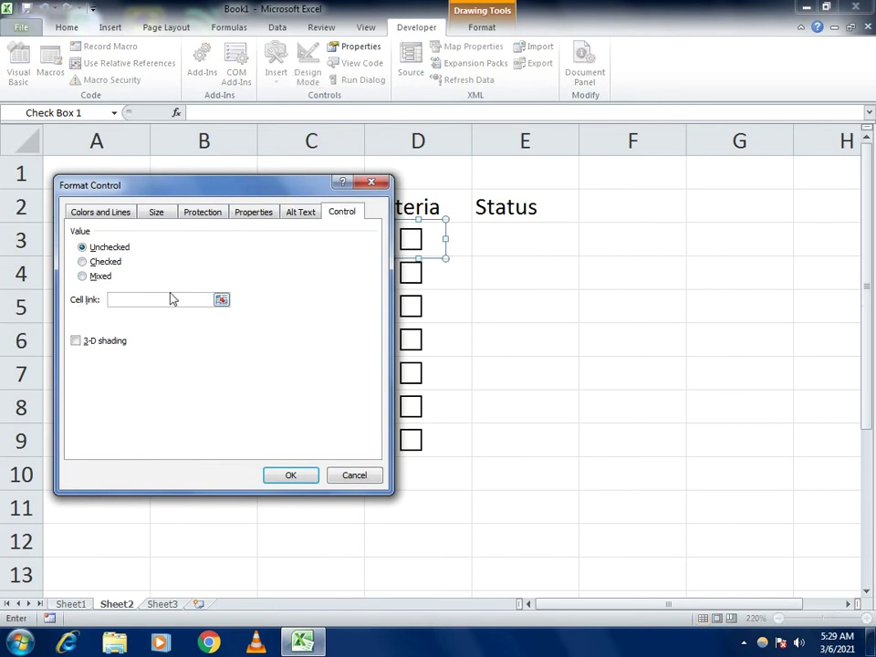
{"action": "left_click", "coordinate": [511, 244]}
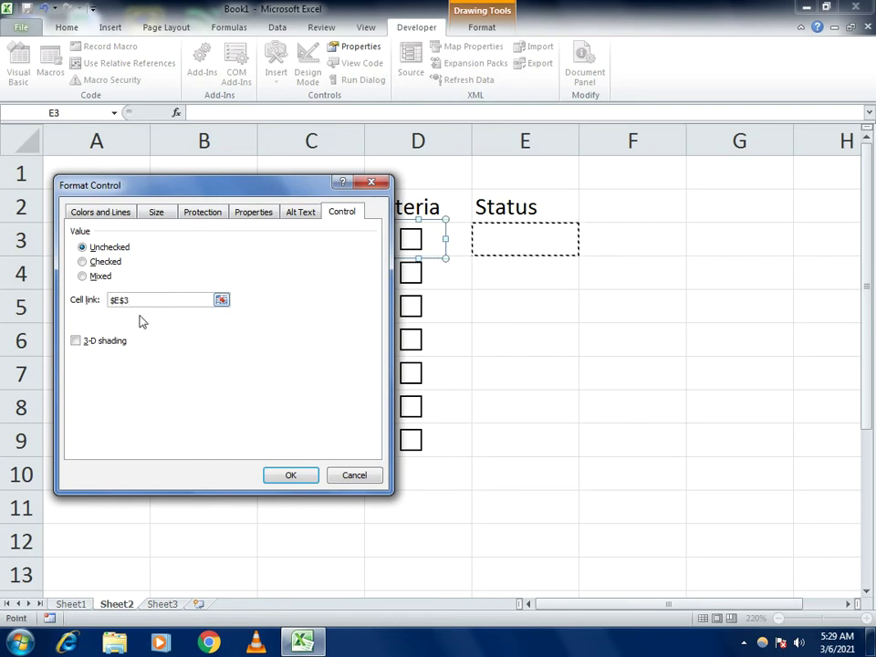
{"action": "left_click", "coordinate": [301, 477]}
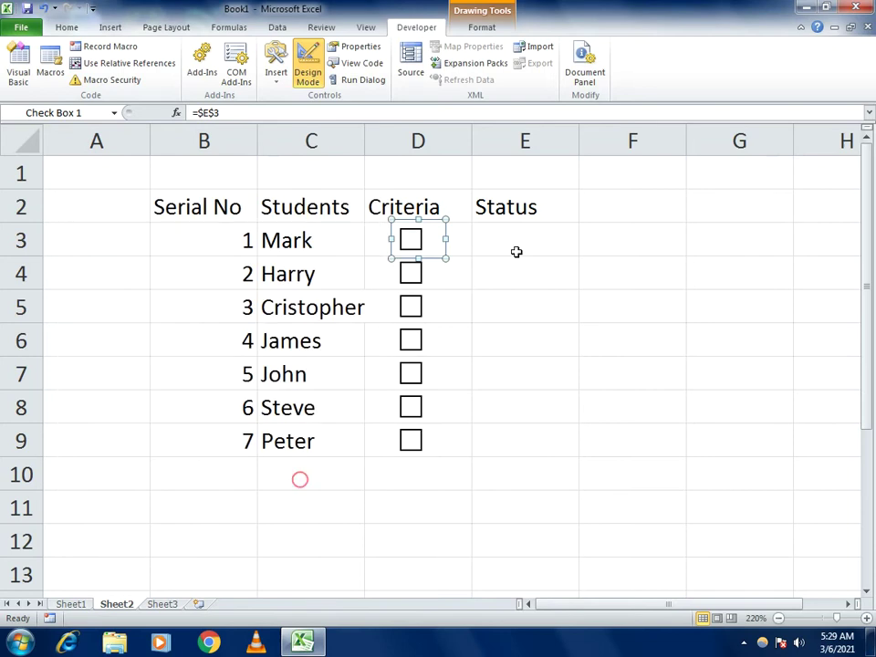
Step: Set the cell link of the check box in D4 to $E$4
{"action": "right_click", "coordinate": [409, 272]}
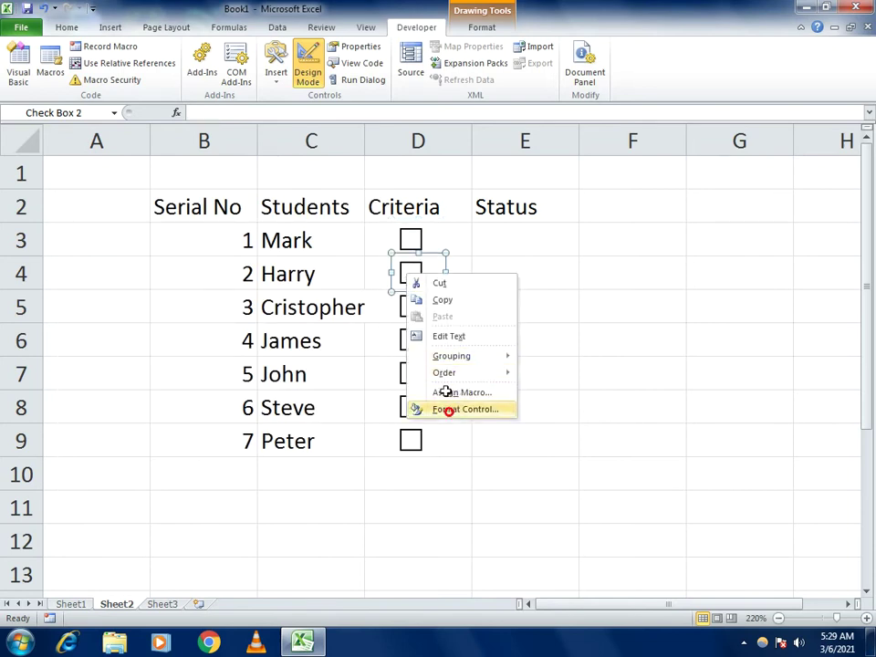
{"action": "left_click", "coordinate": [446, 408]}
{"action": "left_click", "coordinate": [156, 298]}
{"action": "left_click", "coordinate": [479, 271]}
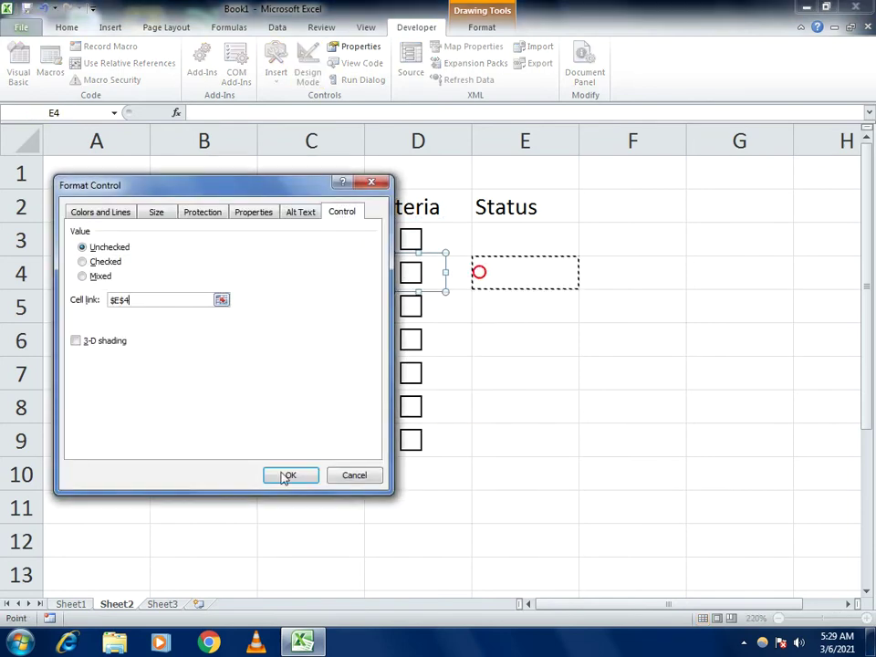
{"action": "left_click", "coordinate": [288, 475]}
Step: Link the check box in D5 to the Status cell E5 beside it
{"action": "right_click", "coordinate": [410, 307]}
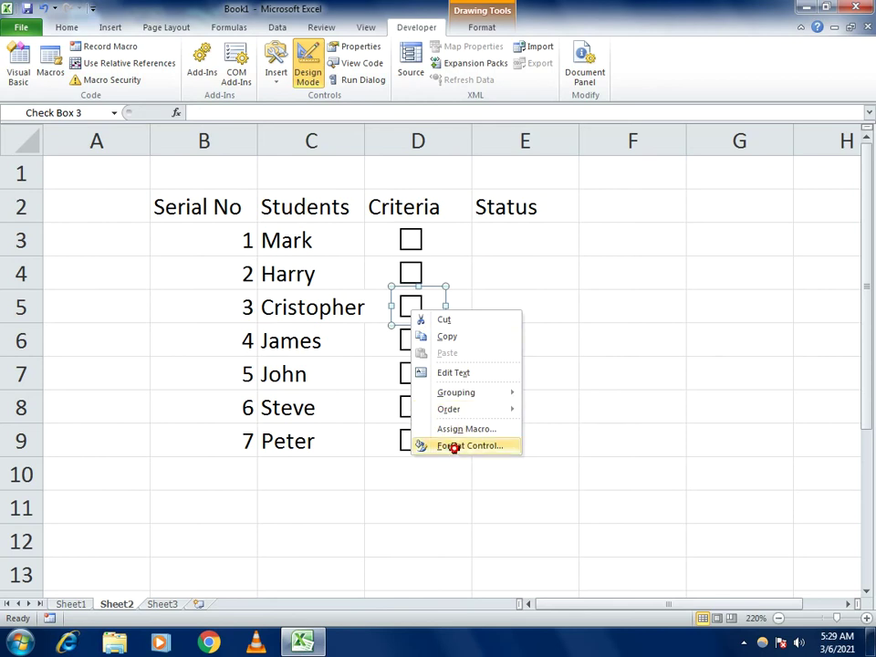
{"action": "left_click", "coordinate": [442, 446]}
{"action": "left_click", "coordinate": [156, 299]}
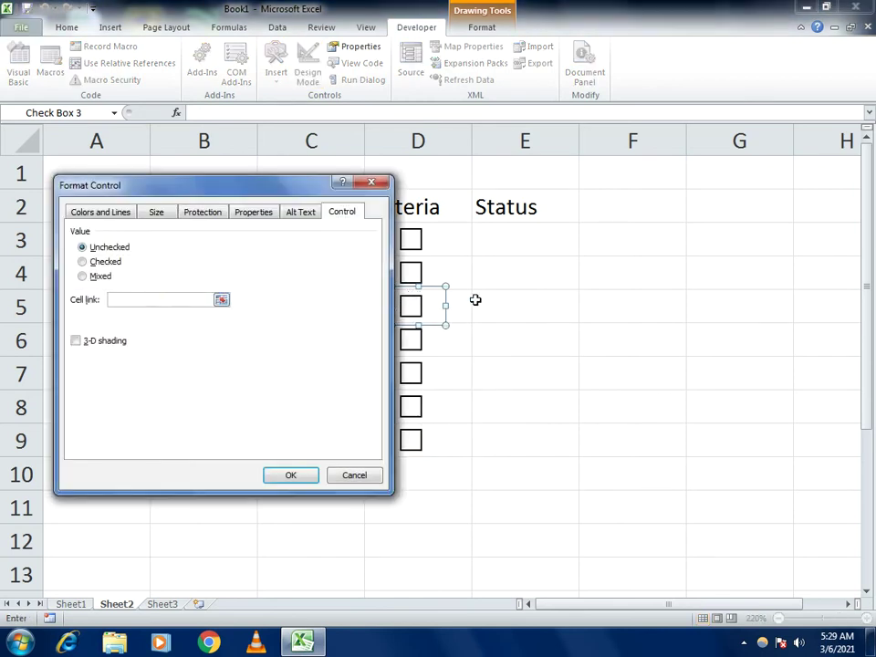
{"action": "left_click", "coordinate": [517, 301]}
{"action": "left_click", "coordinate": [287, 475]}
Step: Set the cell link of the fourth student's check box in D6 to $E$6
{"action": "left_click", "coordinate": [418, 342]}
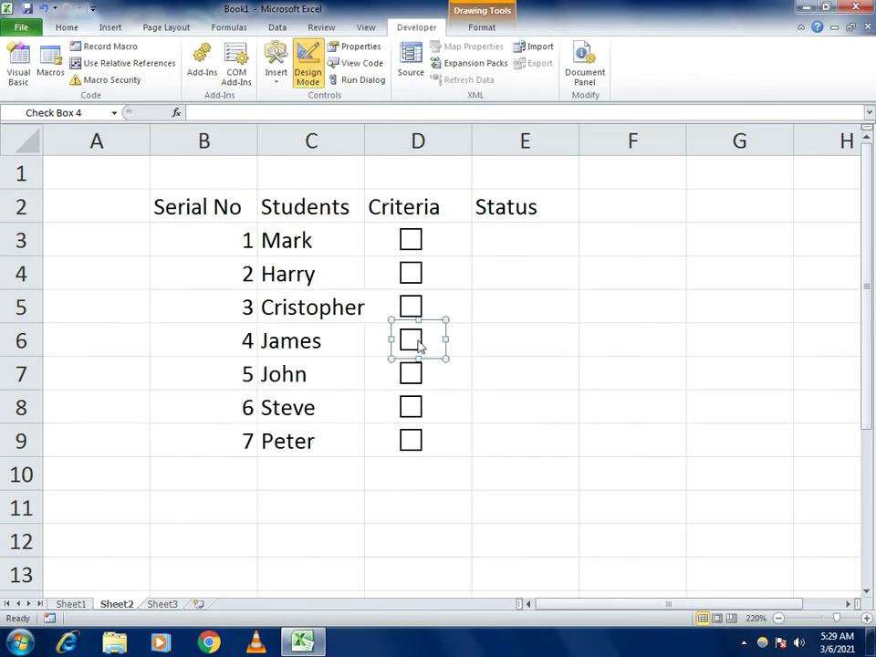
{"action": "right_click", "coordinate": [418, 343]}
{"action": "left_click", "coordinate": [474, 473]}
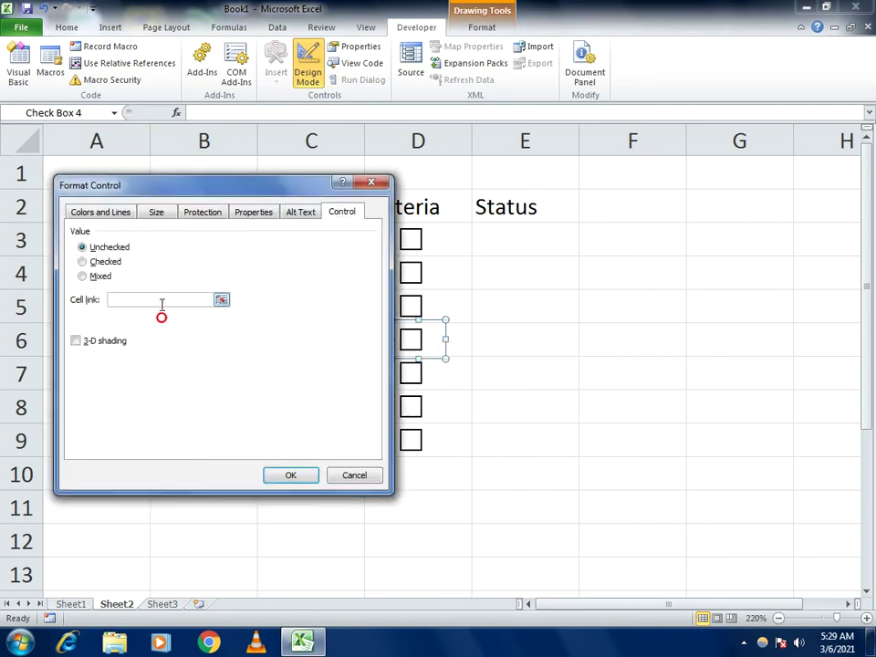
{"action": "left_click", "coordinate": [496, 342]}
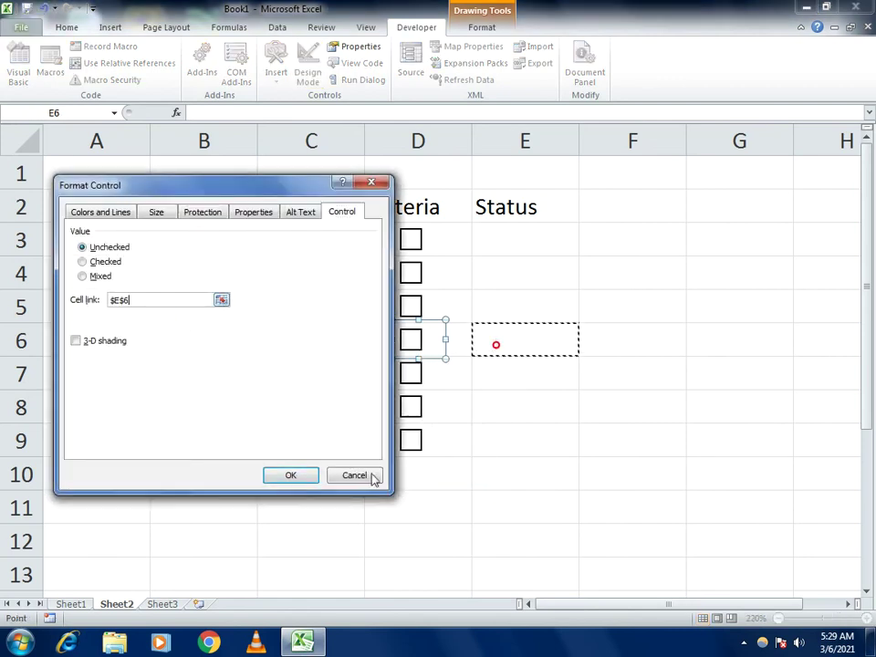
{"action": "left_click", "coordinate": [290, 475]}
Step: Link the fifth student's check box in D7 to Status cell E7
{"action": "left_click", "coordinate": [413, 376]}
{"action": "right_click", "coordinate": [415, 380]}
{"action": "left_click", "coordinate": [447, 518]}
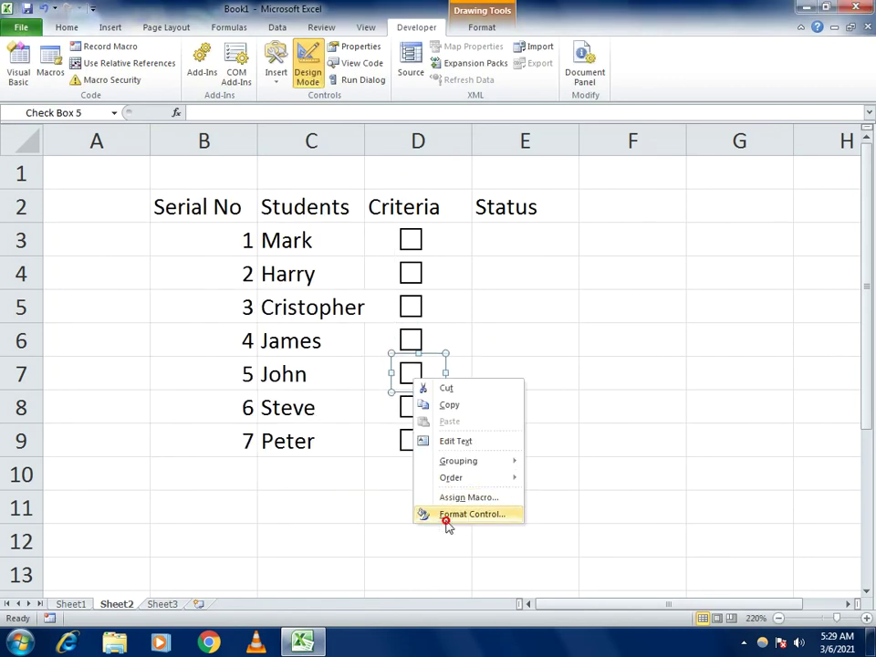
{"action": "left_click", "coordinate": [169, 300]}
{"action": "left_click", "coordinate": [504, 377]}
{"action": "left_click", "coordinate": [290, 475]}
Step: Set the cell link of the sixth student's check box in D8 to $E$8
{"action": "left_click", "coordinate": [413, 403]}
{"action": "right_click", "coordinate": [417, 407]}
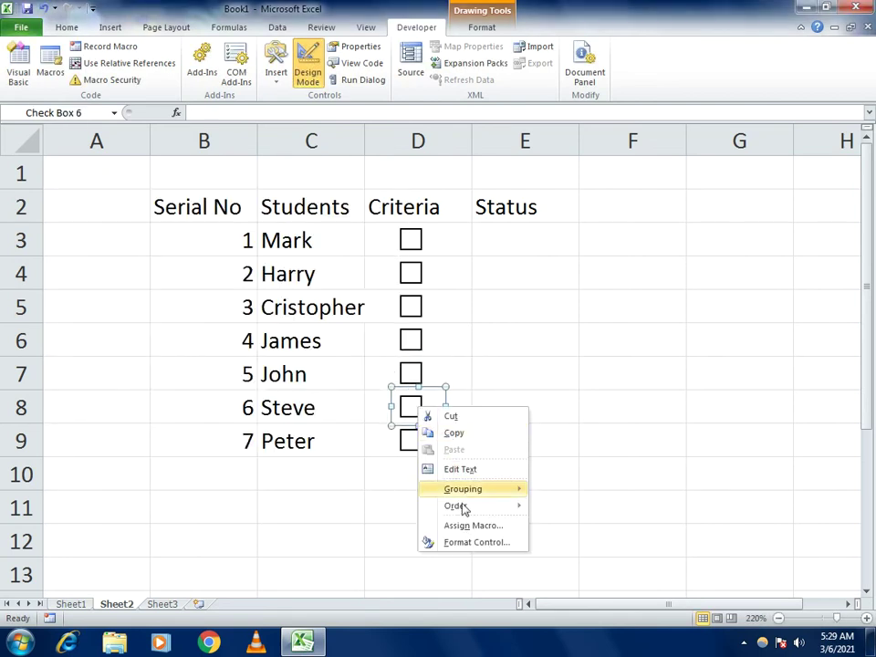
{"action": "left_click", "coordinate": [463, 541]}
{"action": "left_click", "coordinate": [186, 303]}
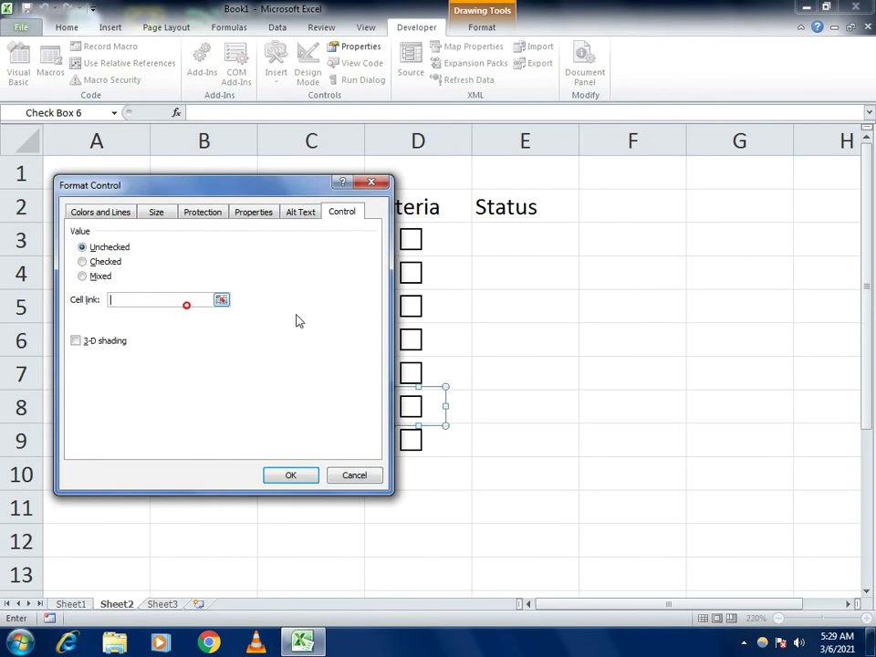
{"action": "left_click", "coordinate": [500, 410]}
{"action": "left_click", "coordinate": [290, 475]}
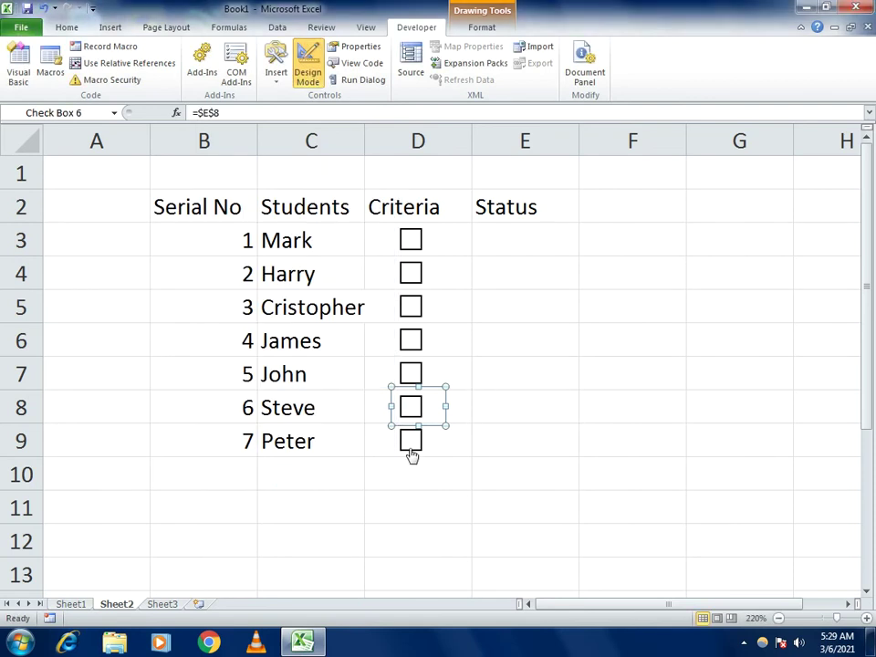
Step: Link the last student's check box in D9 to Status cell E9
{"action": "right_click", "coordinate": [410, 452]}
{"action": "left_click", "coordinate": [456, 584]}
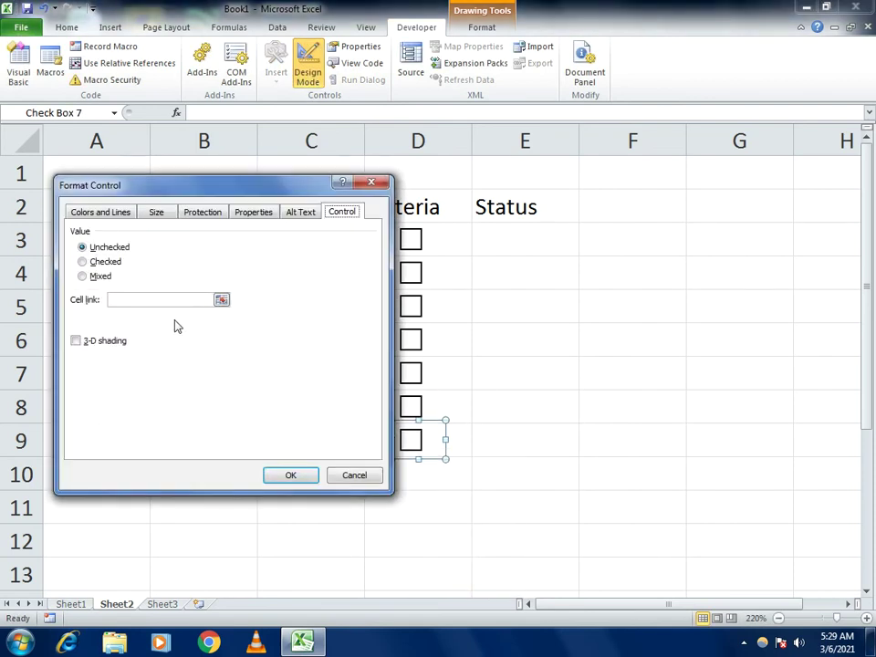
{"action": "left_click", "coordinate": [170, 298]}
{"action": "left_click", "coordinate": [498, 442]}
{"action": "left_click", "coordinate": [303, 475]}
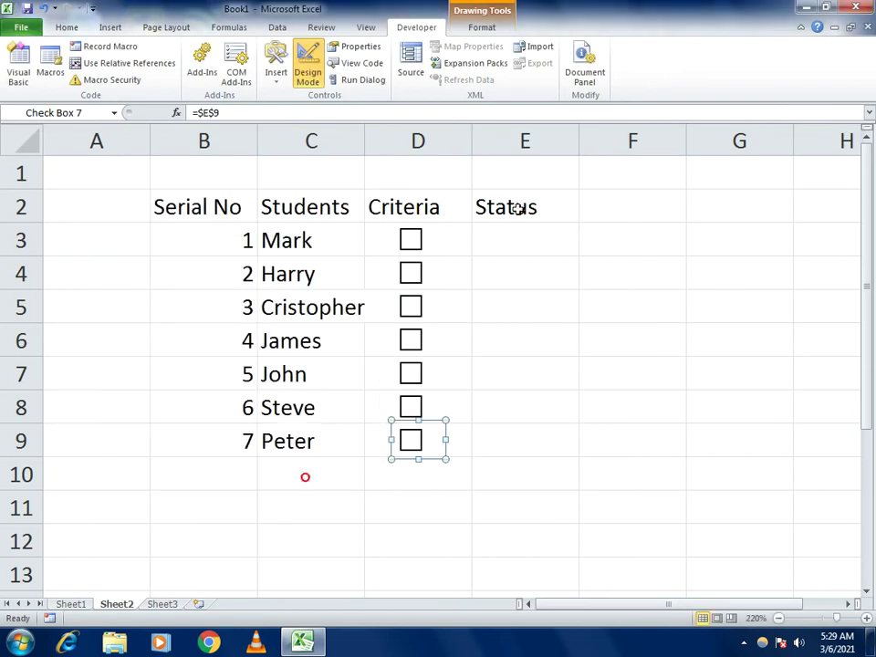
Step: Tick and untick each of the check boxes in D3 to D6 so their linked Status cells get a value
{"action": "double_click", "coordinate": [415, 239]}
{"action": "left_click", "coordinate": [411, 274]}
{"action": "left_click", "coordinate": [410, 273]}
{"action": "left_click", "coordinate": [410, 307]}
{"action": "left_click", "coordinate": [411, 306]}
{"action": "left_click", "coordinate": [410, 340]}
{"action": "left_click", "coordinate": [409, 339]}
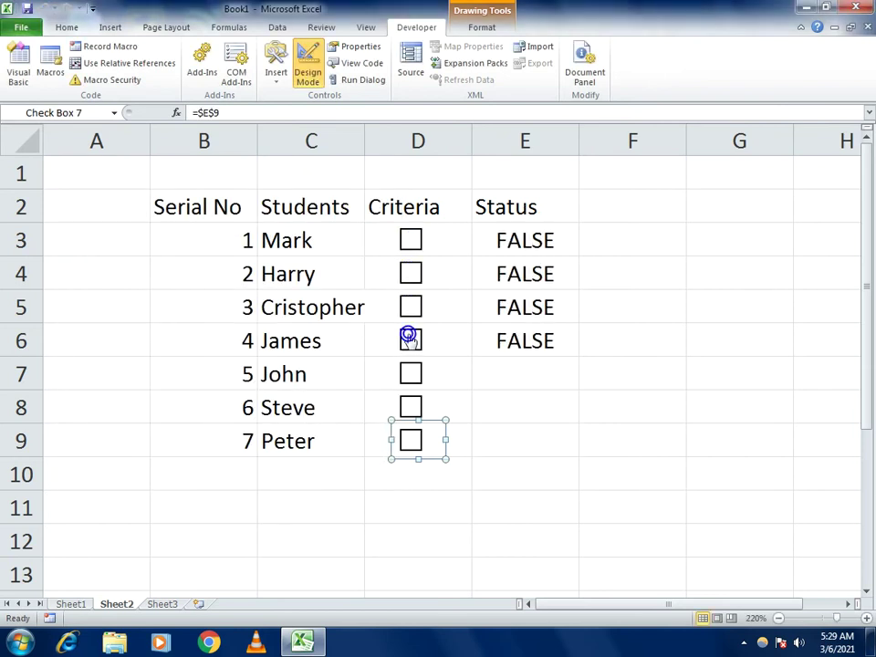
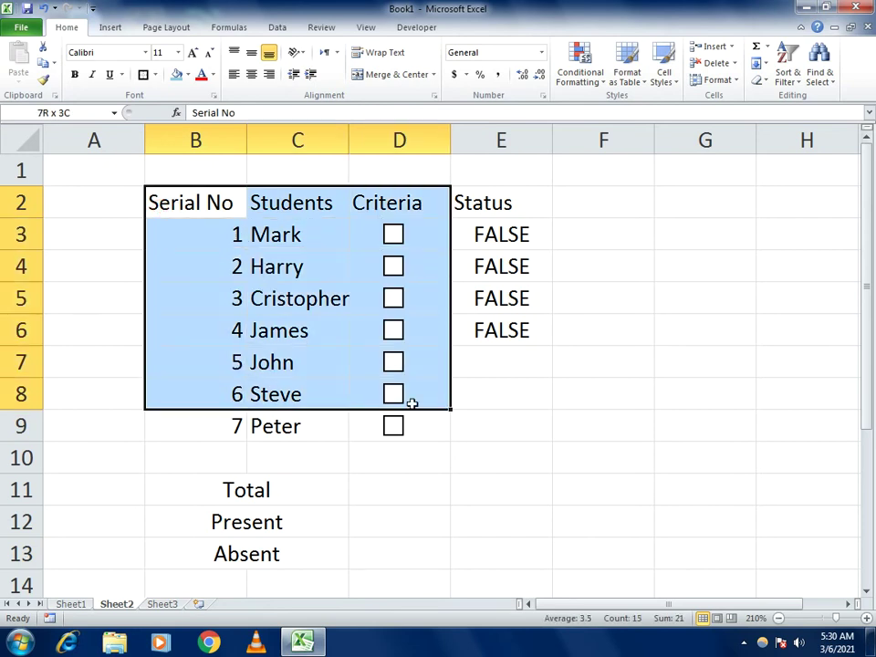
Step: Apply All Borders and a Thick Box Border to the register range B2:E13
{"action": "left_click", "coordinate": [154, 75]}
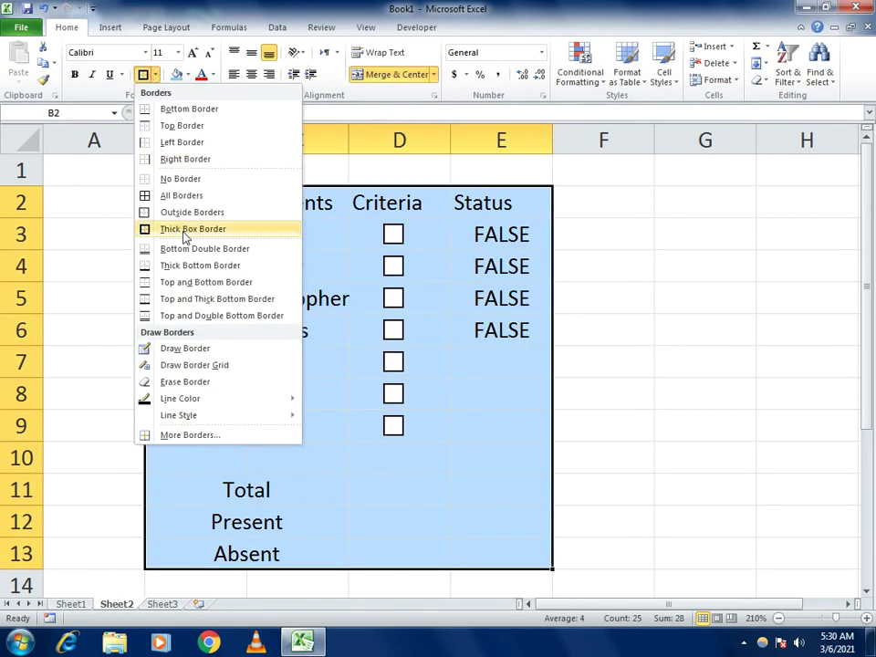
{"action": "left_click", "coordinate": [176, 201]}
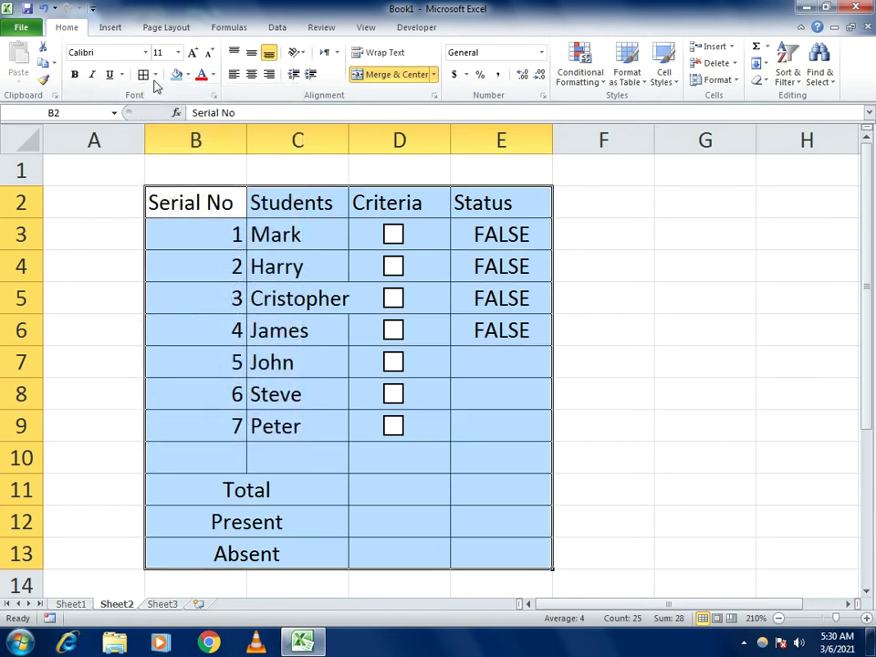
{"action": "left_click", "coordinate": [154, 74]}
{"action": "left_click", "coordinate": [171, 229]}
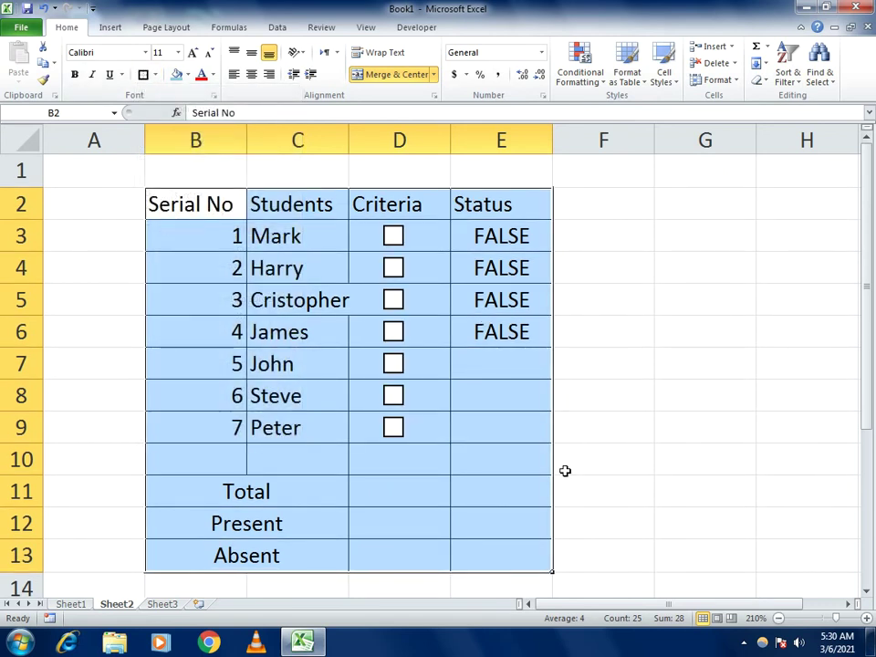
Step: Center the contents of B2:E13 and widen column C to fit the longest student name
{"action": "left_click_drag", "start_coordinate": [157, 205], "coordinate": [502, 551]}
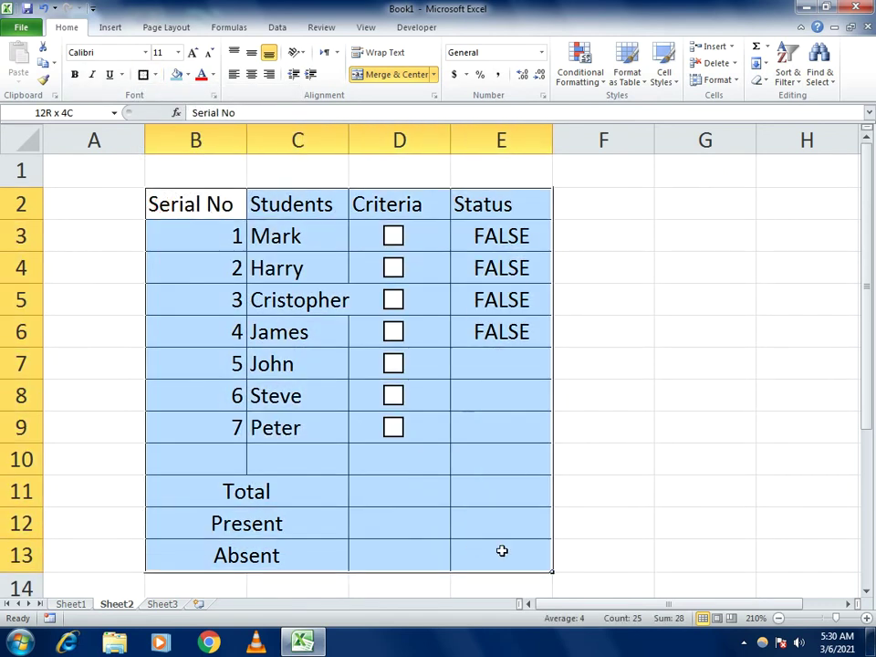
{"action": "left_click", "coordinate": [249, 76]}
{"action": "left_click_drag", "start_coordinate": [341, 147], "coordinate": [360, 140]}
{"action": "left_click", "coordinate": [687, 392]}
Step: Put a Thick Box Border around the student table B2:E9 and another around the summary rows B11:E13
{"action": "left_click_drag", "start_coordinate": [195, 204], "coordinate": [545, 432]}
{"action": "left_click", "coordinate": [144, 77]}
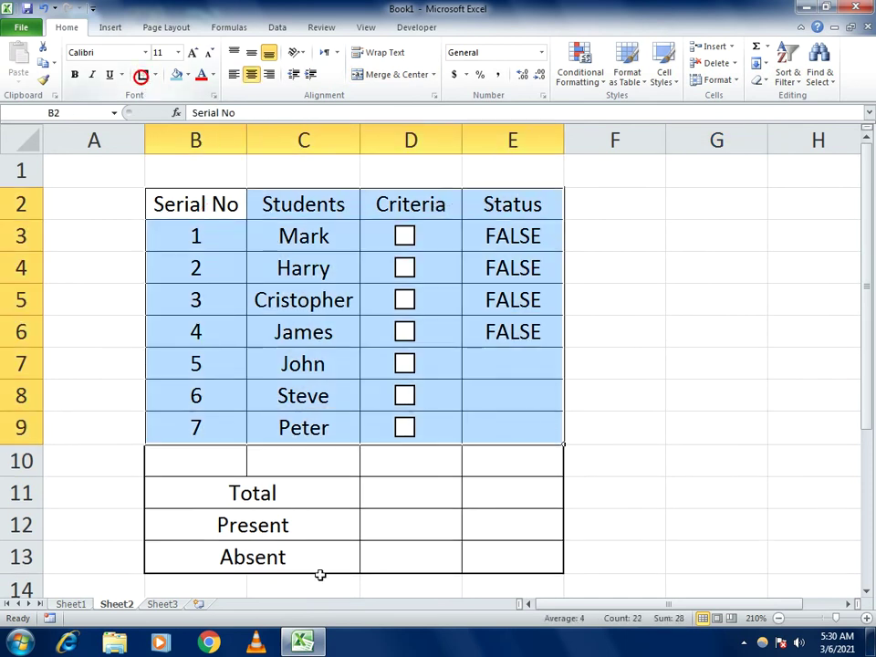
{"action": "left_click_drag", "start_coordinate": [209, 484], "coordinate": [495, 556]}
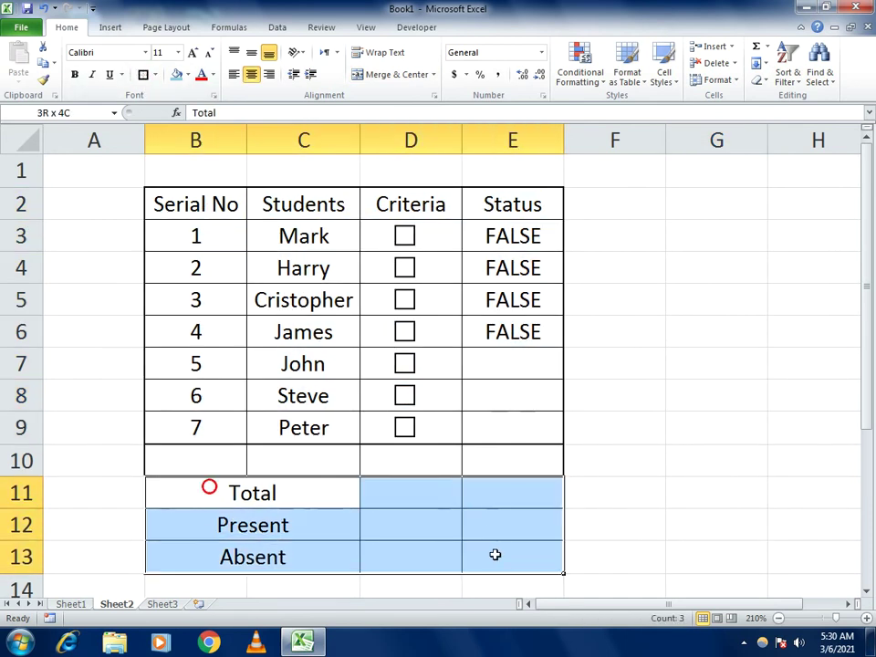
{"action": "left_click", "coordinate": [142, 74]}
{"action": "left_click", "coordinate": [703, 483]}
Step: Make the header row B2:E2 and the Total, Present and Absent labels bold
{"action": "left_click_drag", "start_coordinate": [153, 196], "coordinate": [489, 202]}
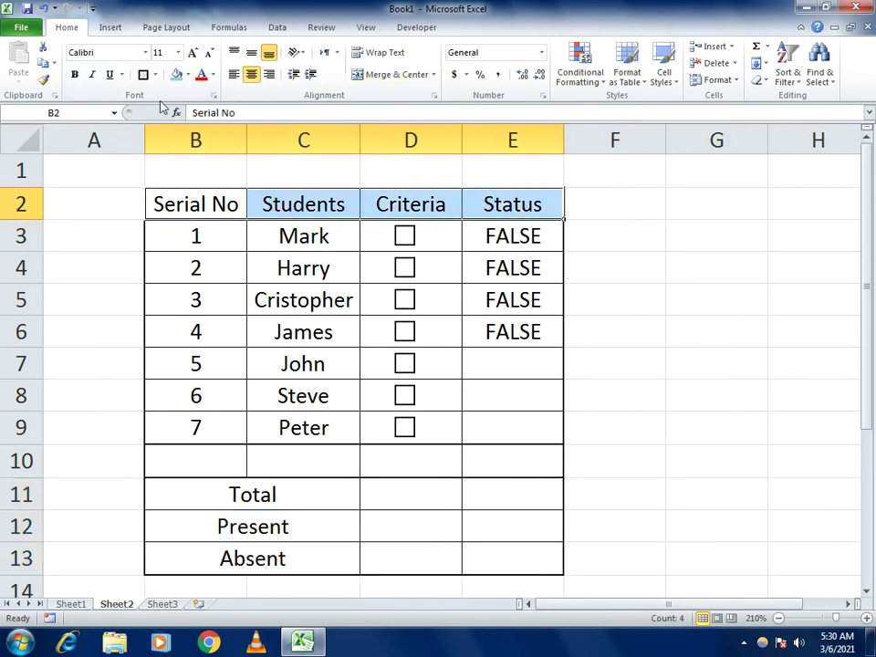
{"action": "left_click", "coordinate": [73, 75]}
{"action": "left_click_drag", "start_coordinate": [188, 501], "coordinate": [187, 557]}
{"action": "left_click", "coordinate": [75, 75]}
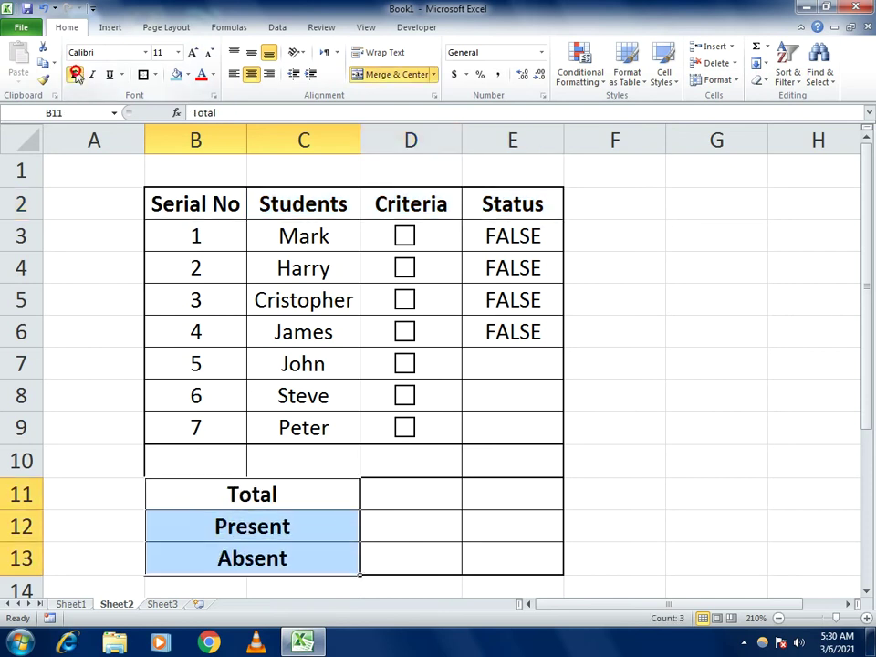
{"action": "left_click", "coordinate": [647, 351]}
Step: Fill the header row B2:E2 with a light aqua theme color
{"action": "left_click_drag", "start_coordinate": [195, 203], "coordinate": [524, 442]}
{"action": "left_click_drag", "start_coordinate": [192, 202], "coordinate": [484, 217]}
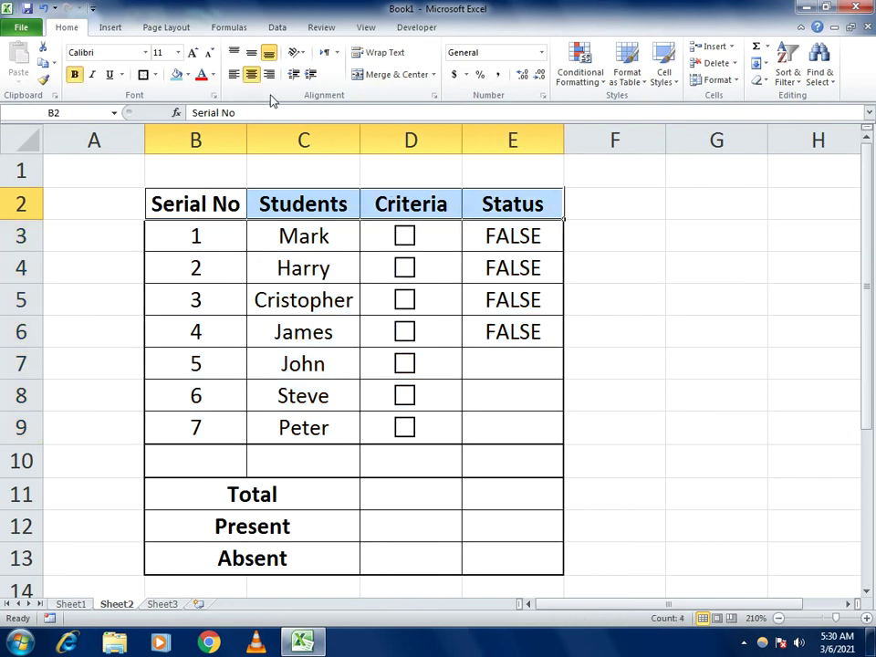
{"action": "left_click", "coordinate": [187, 76]}
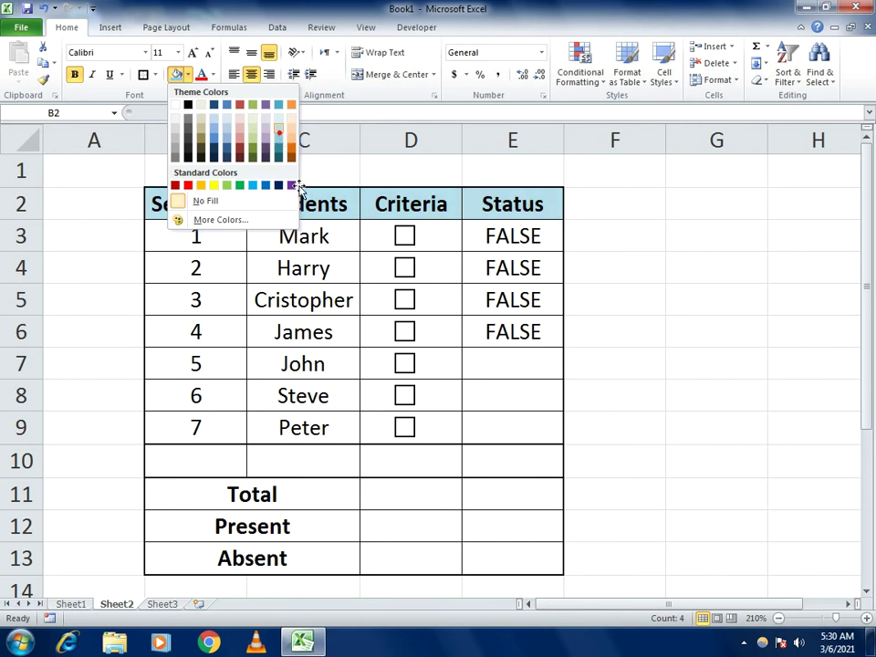
{"action": "left_click", "coordinate": [226, 138]}
Step: Fill the Total, Present and Absent label cells with a light olive green theme color
{"action": "left_click_drag", "start_coordinate": [199, 482], "coordinate": [211, 562]}
{"action": "left_click", "coordinate": [187, 75]}
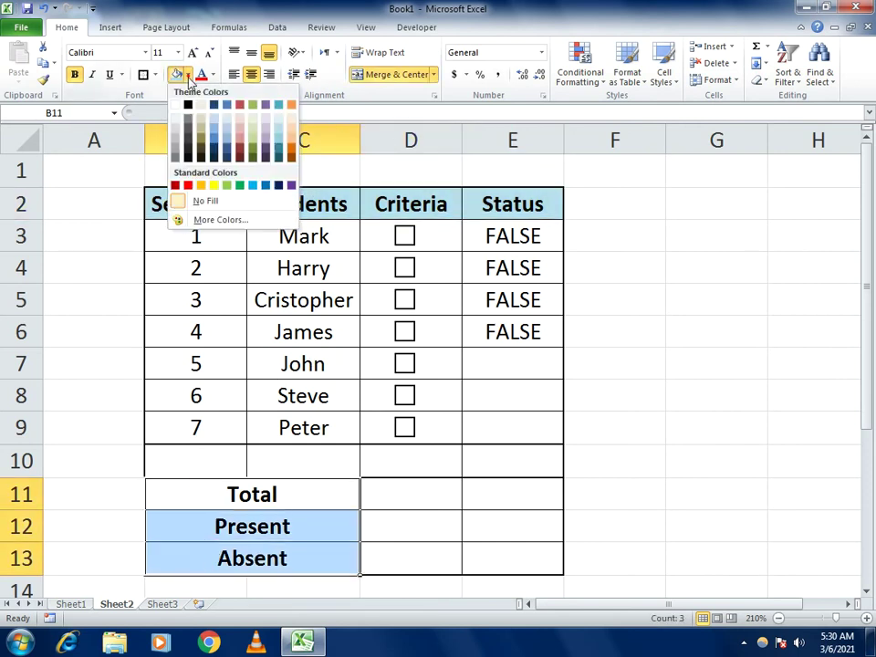
{"action": "left_click", "coordinate": [253, 128]}
Step: Merge and center the empty cells B10:E10 between the student table and the summary rows
{"action": "left_click_drag", "start_coordinate": [210, 462], "coordinate": [510, 456]}
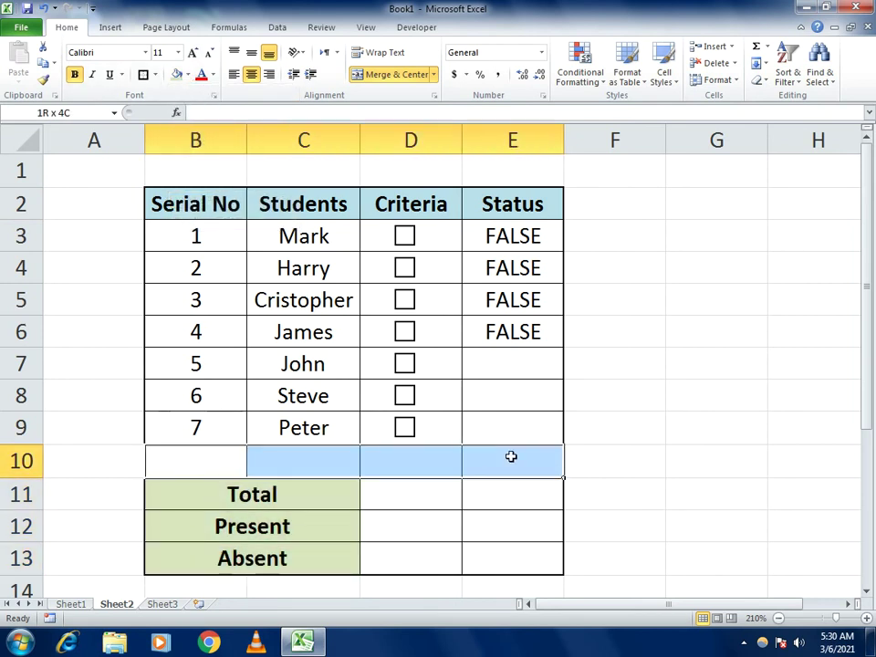
{"action": "left_click", "coordinate": [378, 73]}
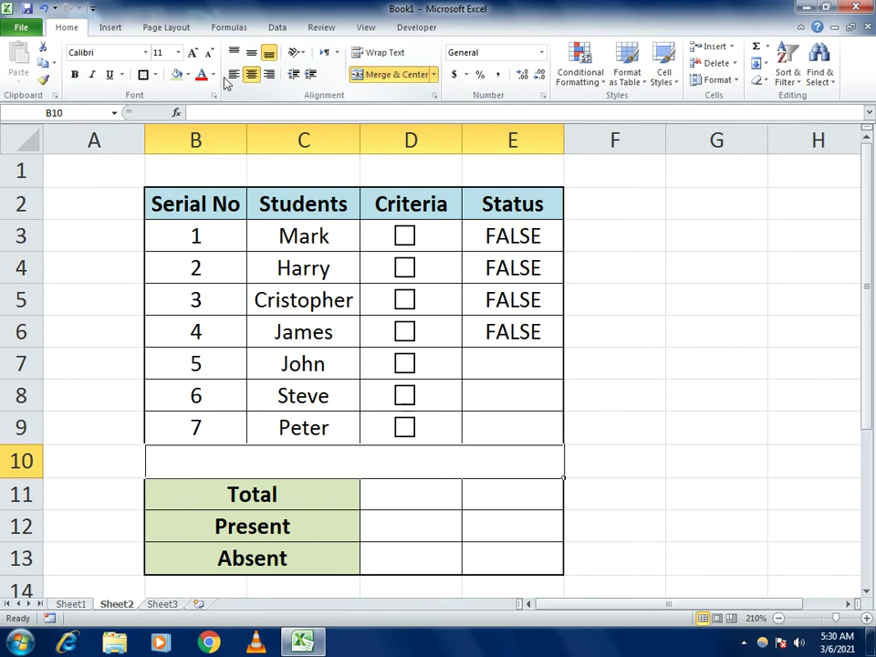
Step: Fill the merged row B10:E10 with the standard light blue color
{"action": "left_click", "coordinate": [187, 75]}
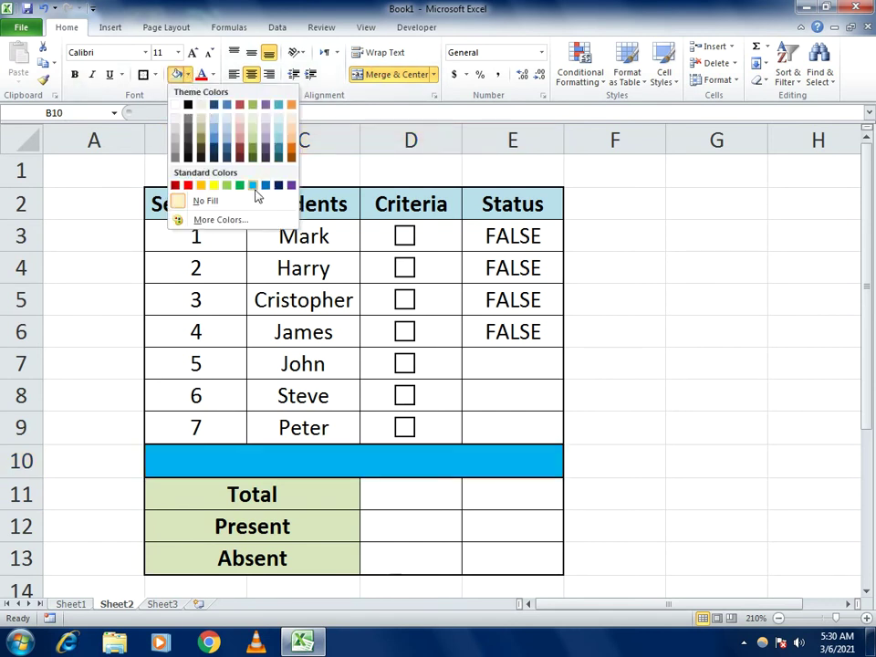
{"action": "left_click", "coordinate": [803, 469]}
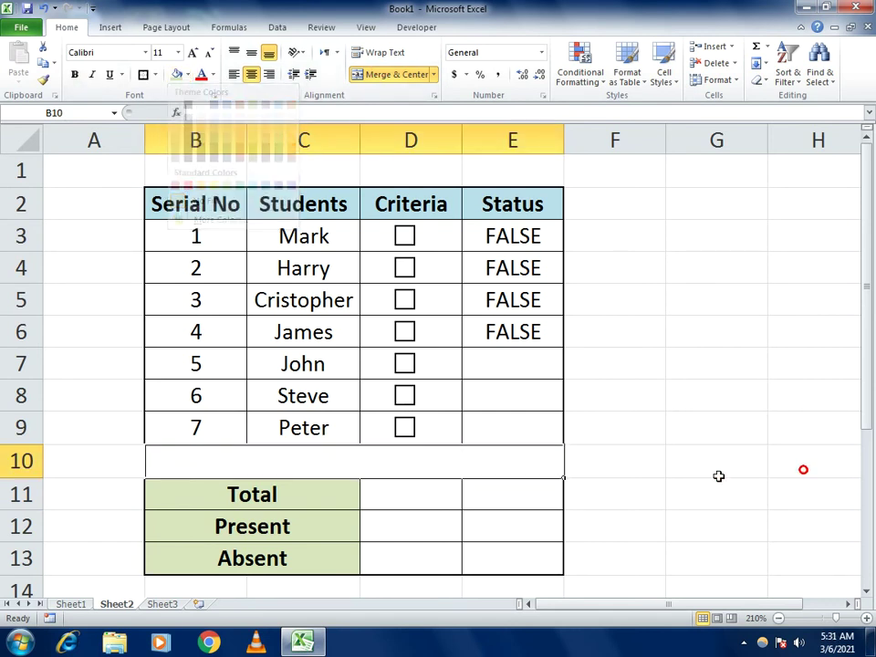
{"action": "left_click", "coordinate": [187, 75]}
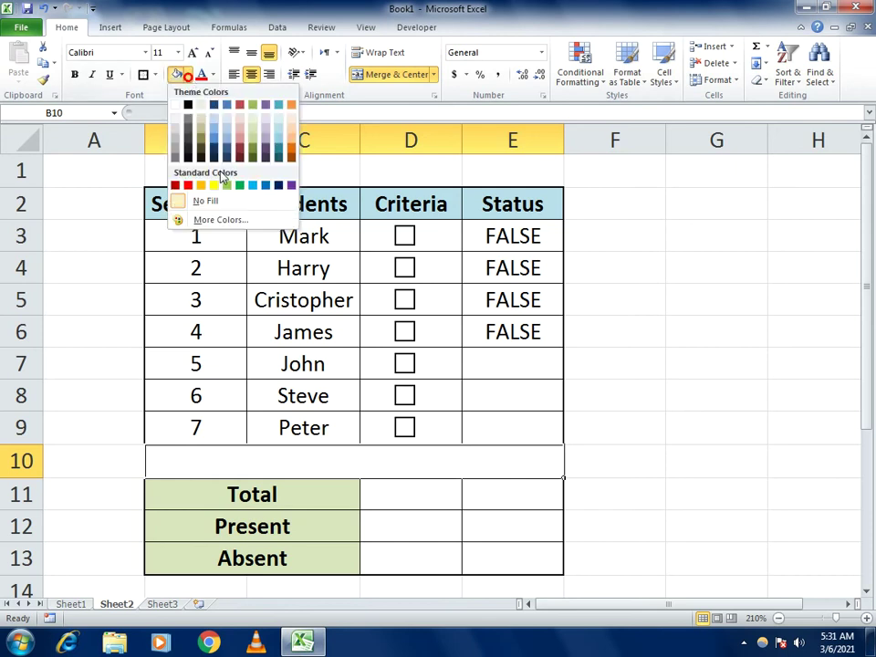
{"action": "left_click", "coordinate": [254, 186]}
{"action": "left_click", "coordinate": [734, 465]}
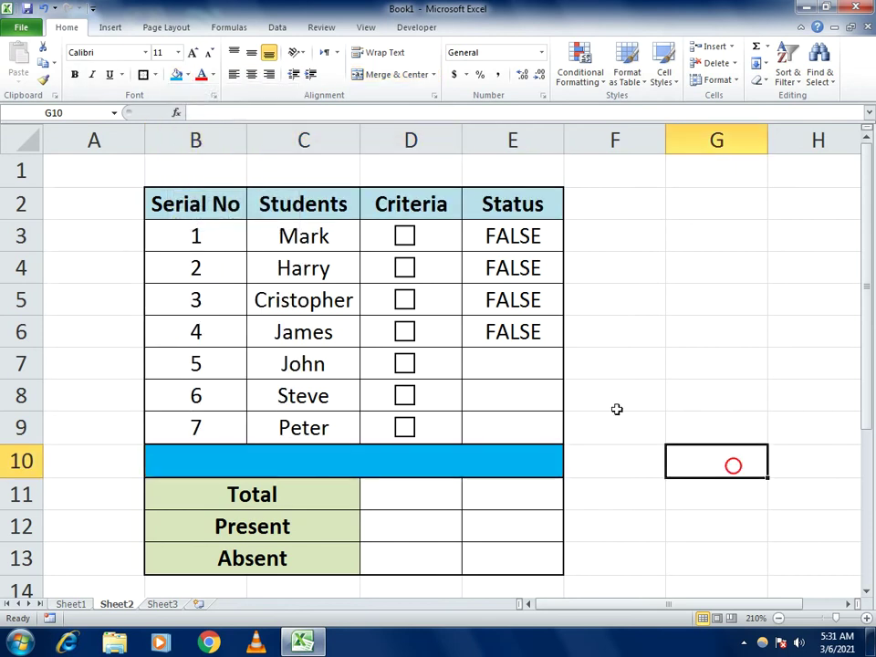
Step: Merge and center B1:E1 above the table and enter the title ATTENCE REGISTER
{"action": "left_click_drag", "start_coordinate": [202, 174], "coordinate": [479, 167]}
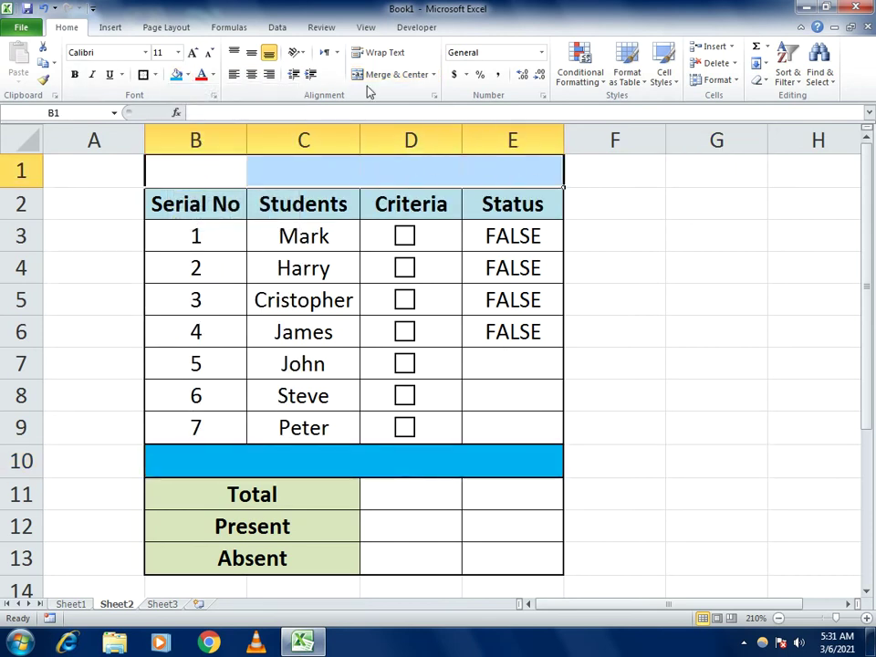
{"action": "left_click", "coordinate": [391, 74]}
{"action": "type", "text": "Atten"}
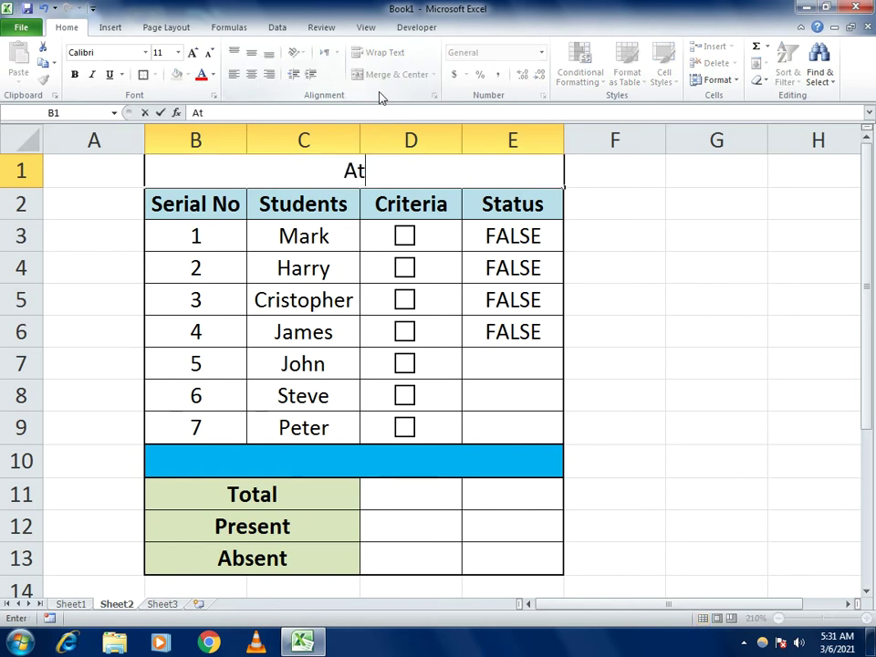
{"action": "key", "text": "BackSpace"}
{"action": "key", "text": "BackSpace"}
{"action": "key", "text": "BackSpace"}
{"action": "key", "text": "BackSpace"}
{"action": "type", "text": "TTENCE REGISTER"}
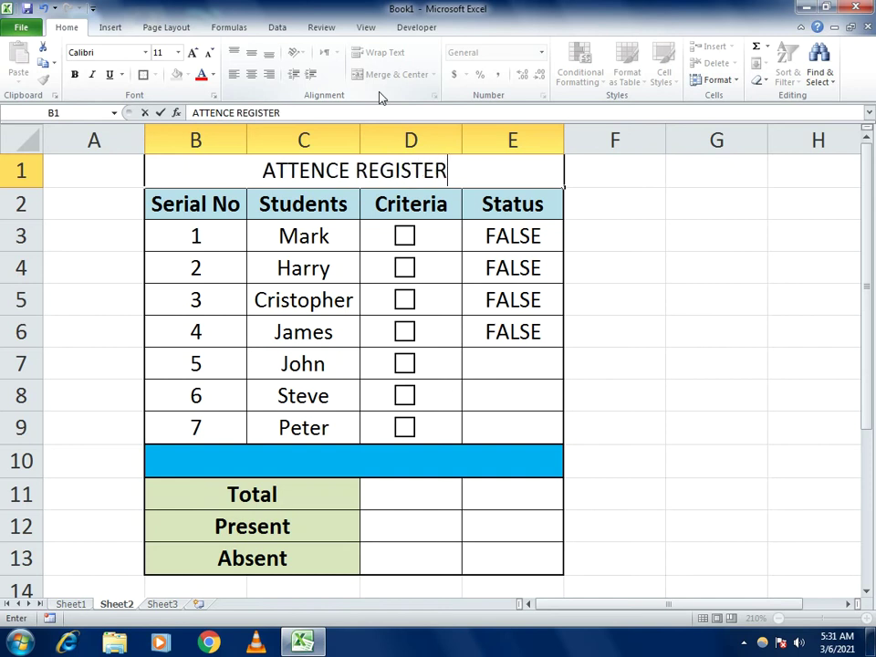
{"action": "key", "text": "Return"}
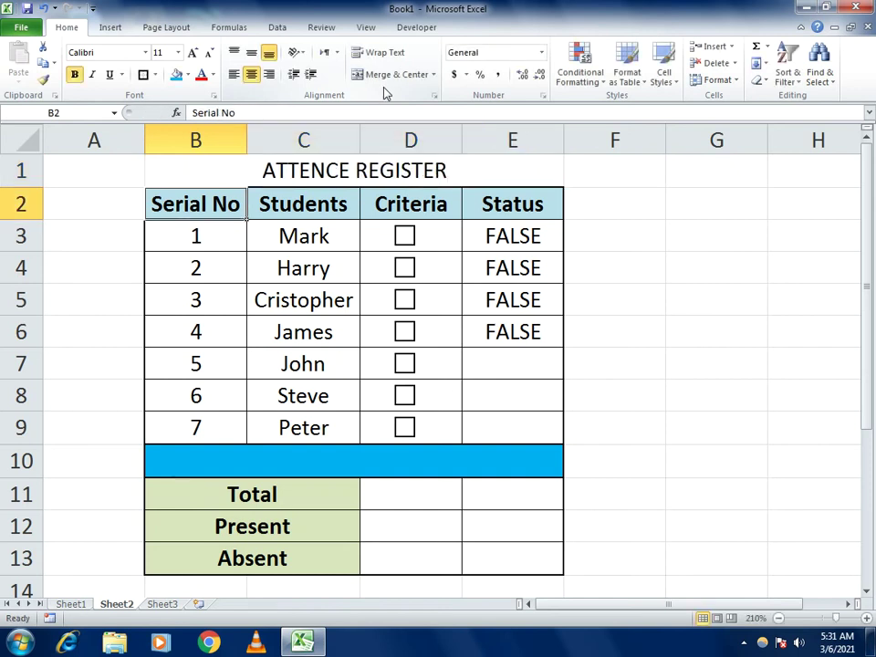
Step: Increase the height of row 1 and enlarge the title's font size to 22
{"action": "left_click", "coordinate": [251, 176]}
{"action": "left_click_drag", "start_coordinate": [27, 187], "coordinate": [32, 216]}
{"action": "left_click", "coordinate": [192, 52]}
{"action": "left_click", "coordinate": [193, 52]}
{"action": "left_click", "coordinate": [193, 52]}
{"action": "left_click", "coordinate": [192, 52]}
{"action": "left_click", "coordinate": [192, 52]}
{"action": "left_click", "coordinate": [193, 52]}
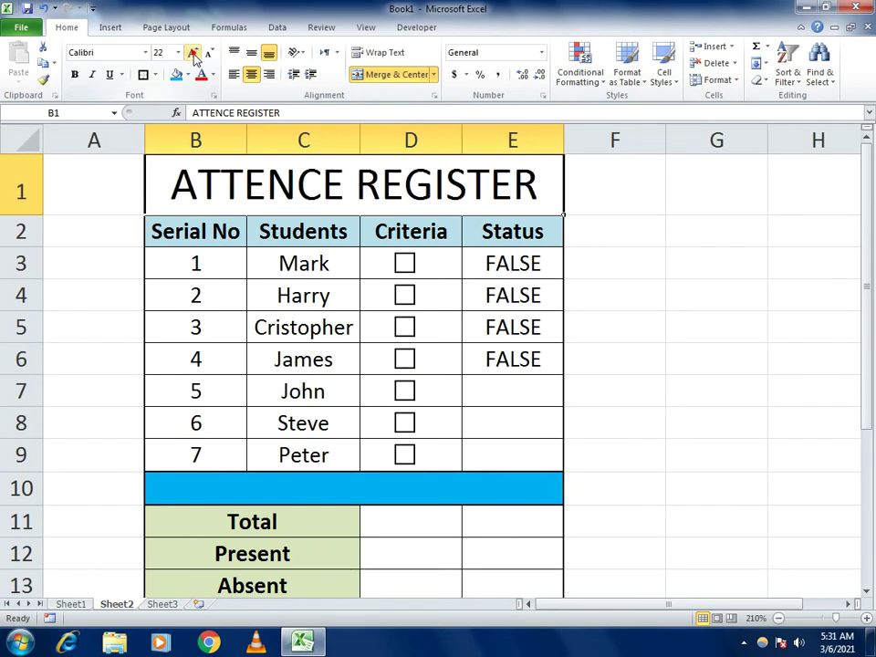
Step: Make the title in B1 bold and fill its cell with the standard orange color
{"action": "left_click", "coordinate": [76, 74]}
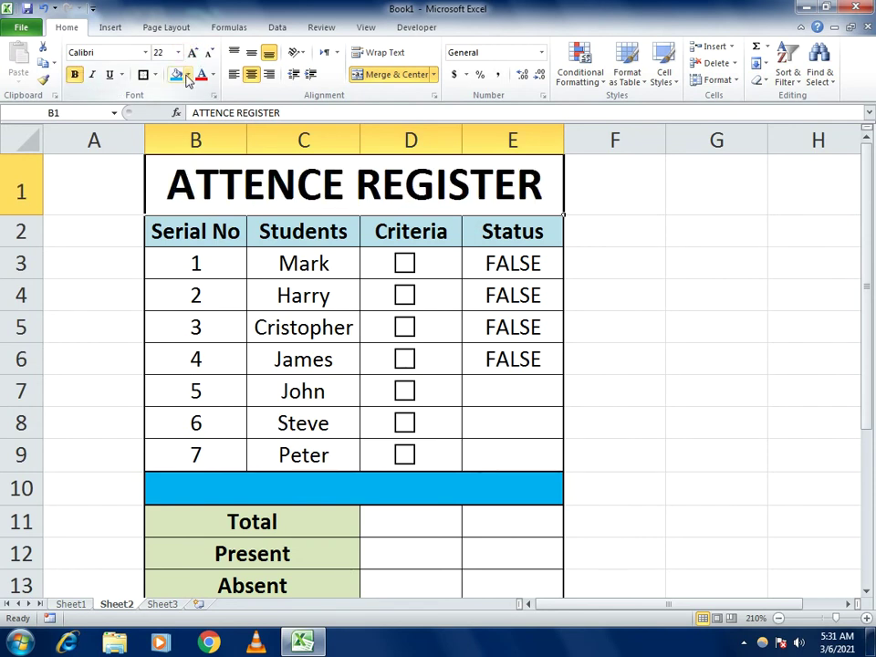
{"action": "left_click", "coordinate": [187, 75]}
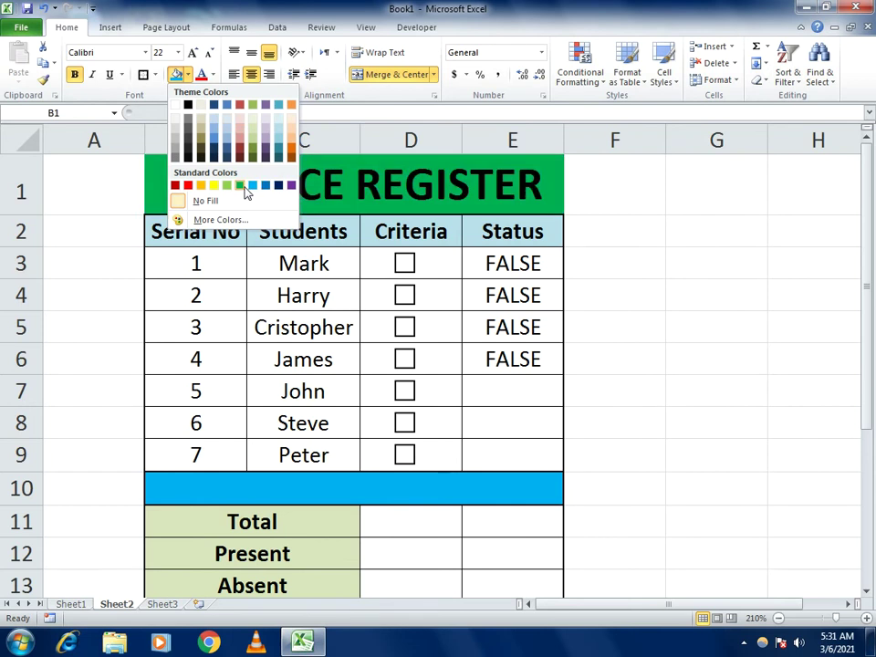
{"action": "left_click", "coordinate": [201, 187]}
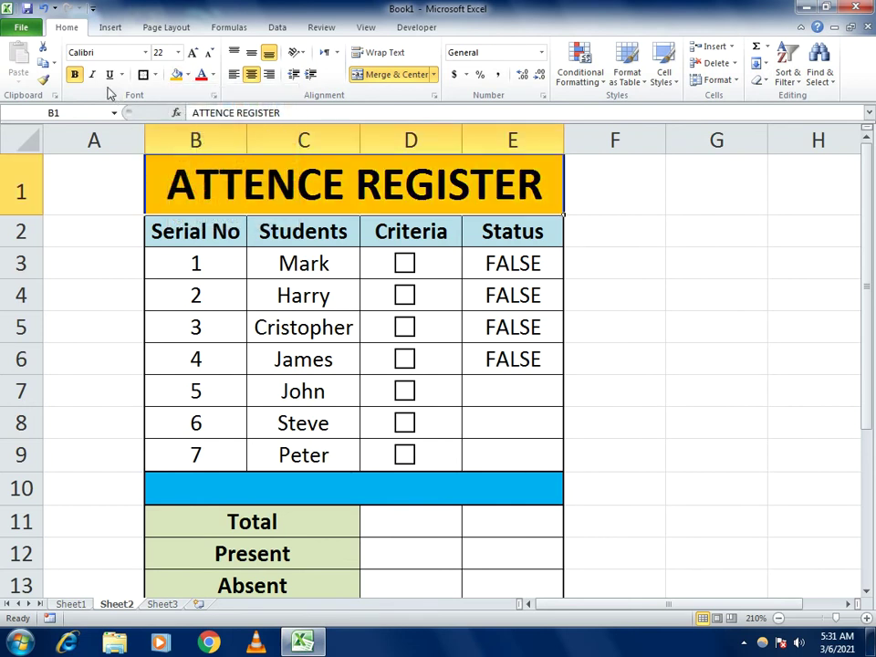
Step: Tick and clear the check boxes in rows 7, 8 and 9 to populate their linked Status cells with FALSE
{"action": "left_click", "coordinate": [778, 618]}
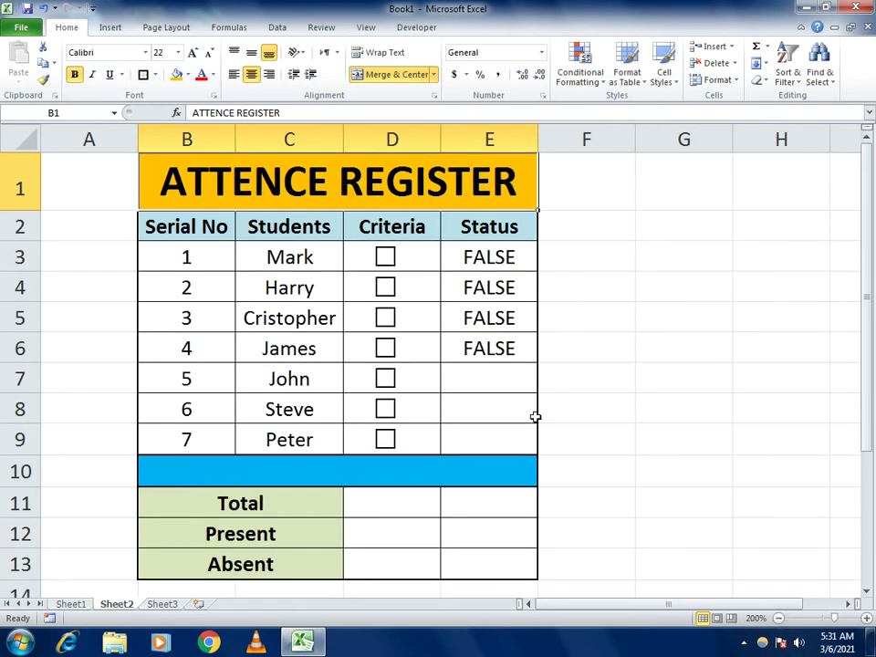
{"action": "left_click", "coordinate": [384, 379]}
{"action": "left_click", "coordinate": [384, 378]}
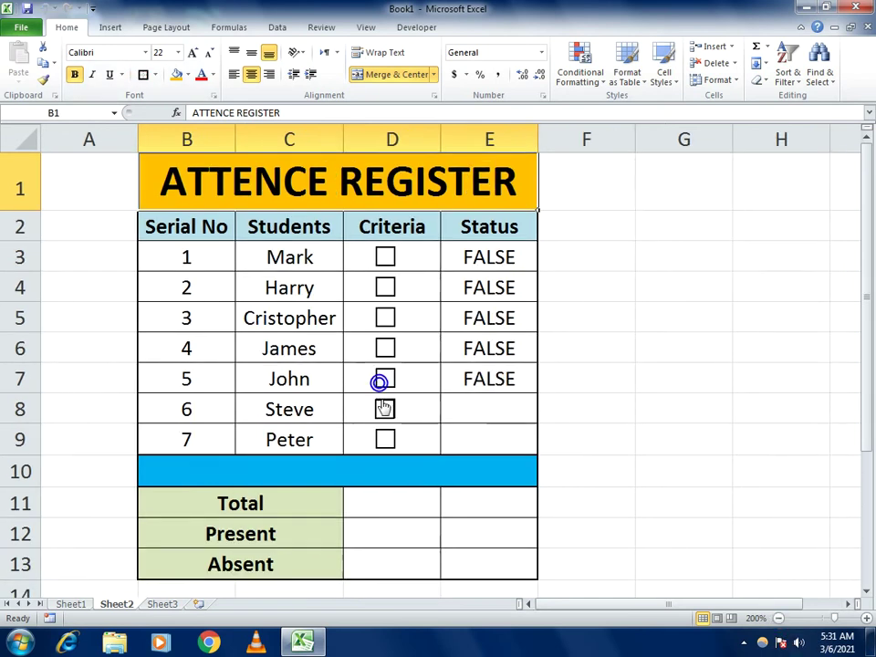
{"action": "left_click", "coordinate": [385, 407]}
{"action": "left_click", "coordinate": [384, 408]}
{"action": "left_click", "coordinate": [384, 439]}
{"action": "left_click", "coordinate": [384, 439]}
Step: Tick and clear the check boxes in rows 5, 4 and 3, and leave those in rows 7 and 6 ticked
{"action": "left_click", "coordinate": [385, 318]}
{"action": "left_click", "coordinate": [385, 318]}
{"action": "left_click", "coordinate": [385, 287]}
{"action": "left_click", "coordinate": [386, 286]}
{"action": "left_click", "coordinate": [385, 256]}
{"action": "left_click", "coordinate": [385, 256]}
{"action": "left_click", "coordinate": [385, 379]}
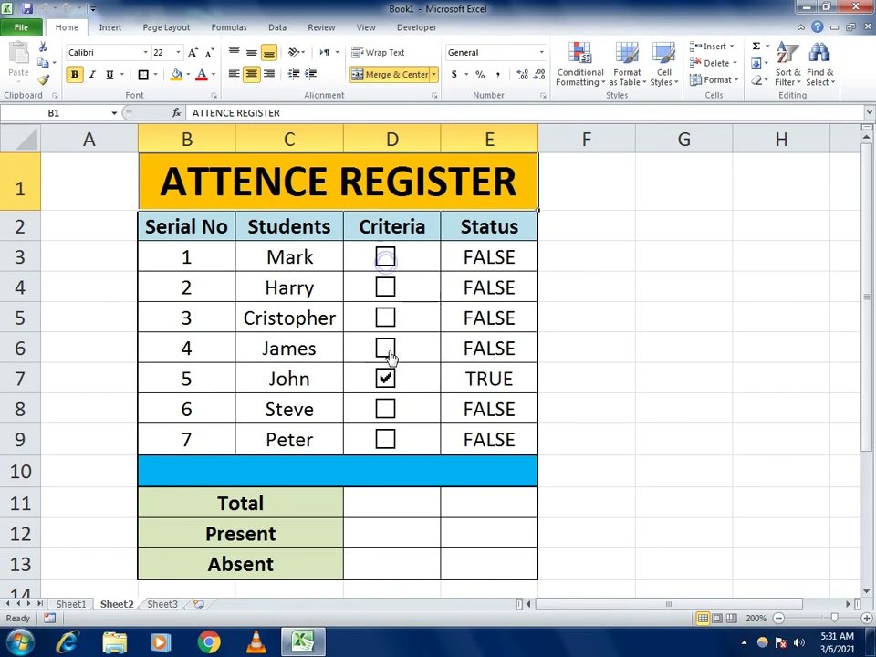
{"action": "left_click", "coordinate": [385, 347]}
Step: Enter =COUNTA(C3:C9) in D11 to count the total number of students
{"action": "left_click", "coordinate": [421, 498]}
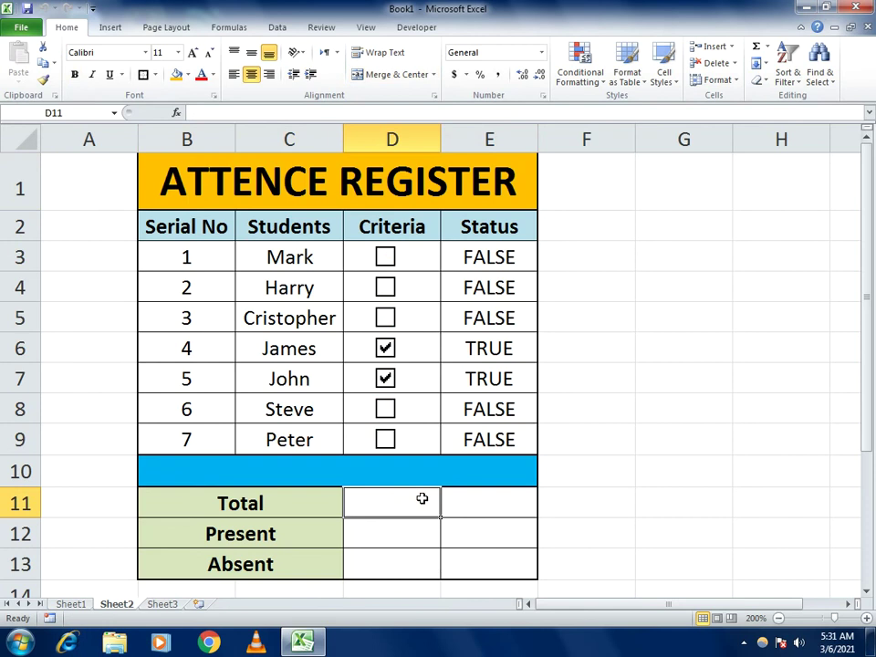
{"action": "type", "text": "=C"}
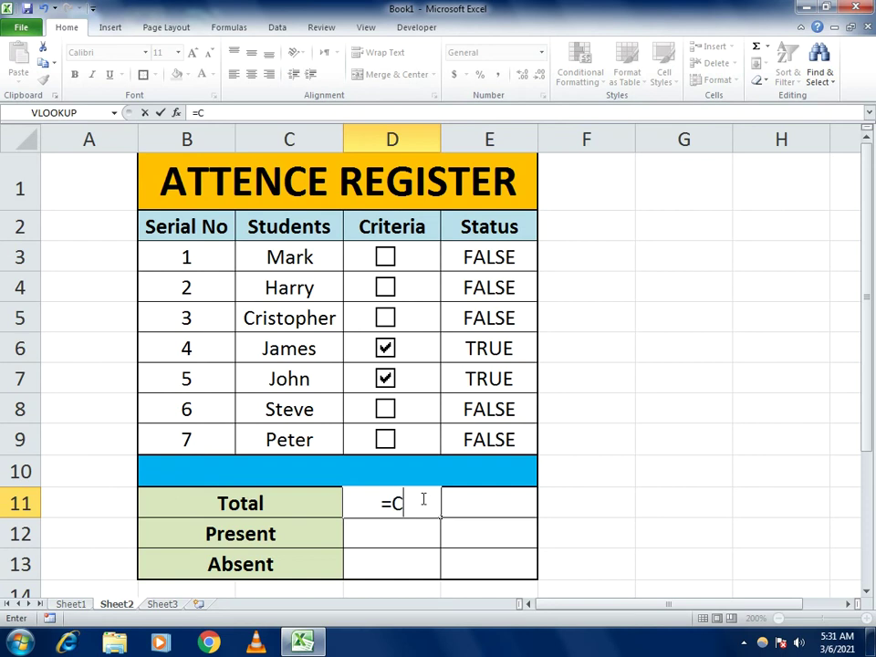
{"action": "type", "text": "OUNTA"}
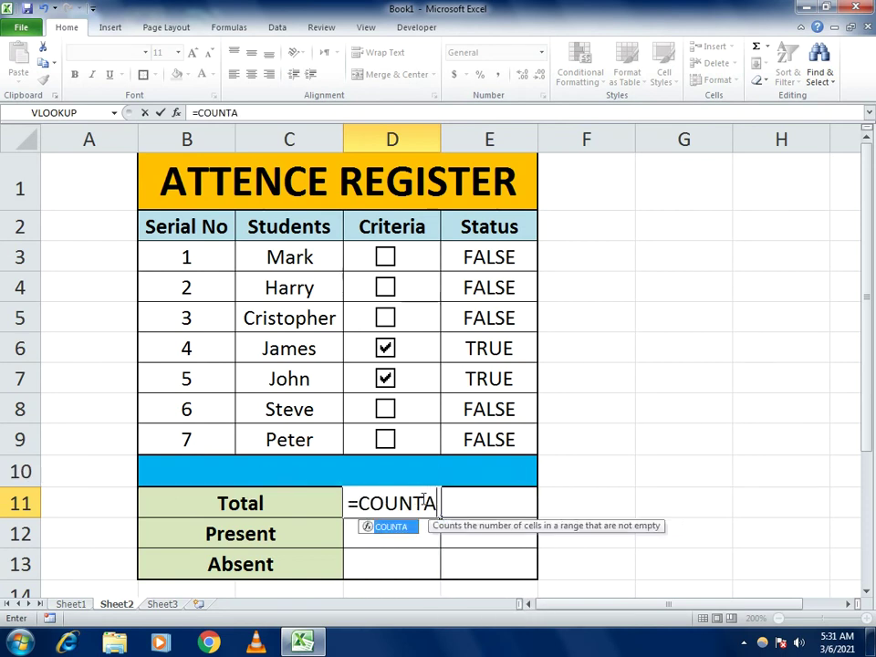
{"action": "type", "text": "("}
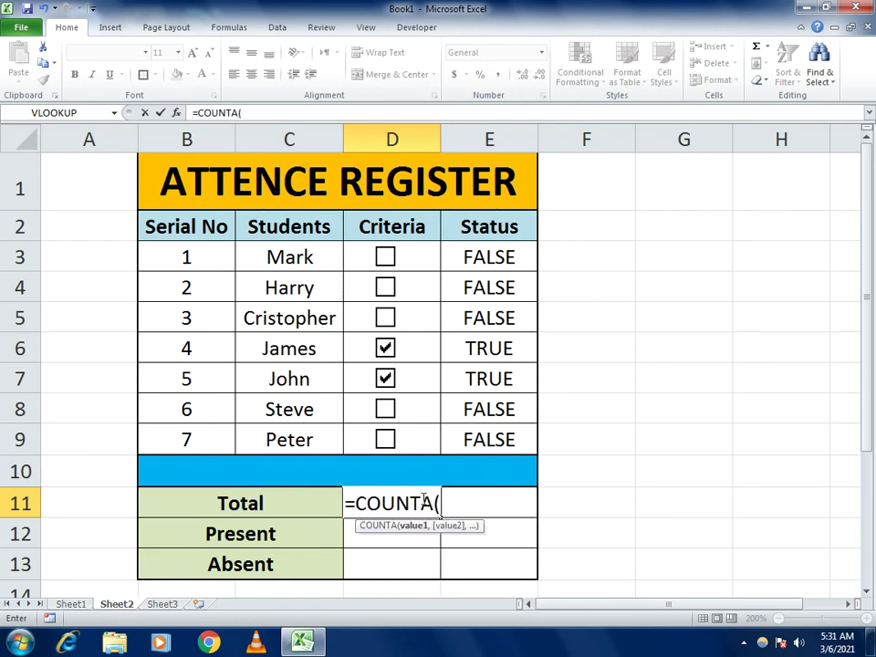
{"action": "left_click_drag", "start_coordinate": [296, 252], "coordinate": [313, 442]}
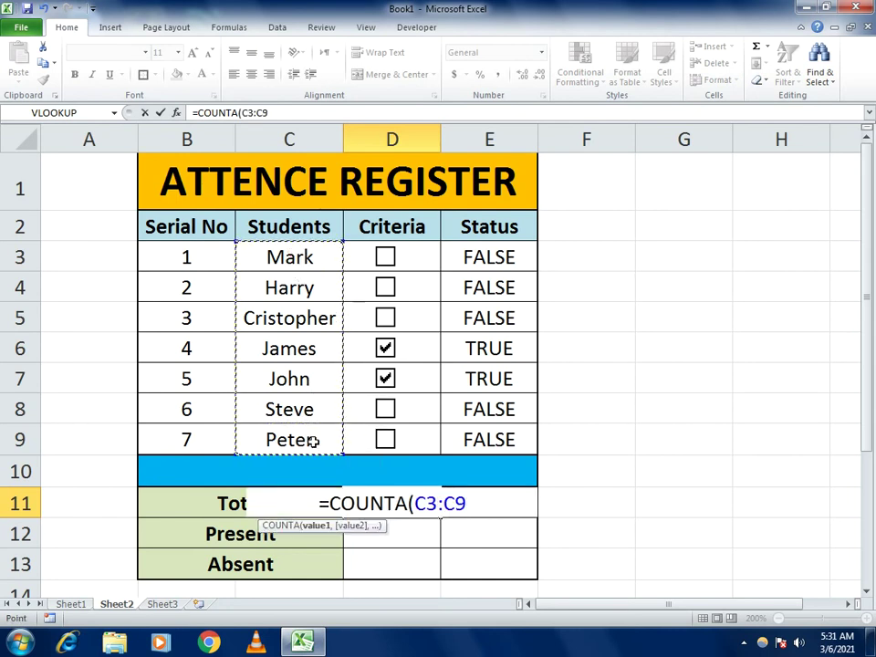
{"action": "type", "text": ")"}
{"action": "key", "text": "Return"}
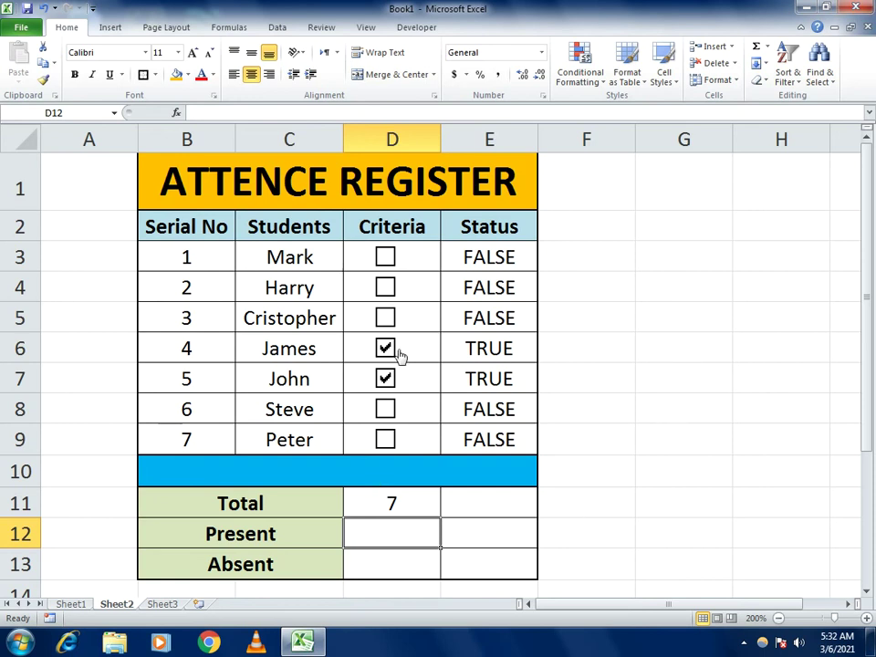
Step: Test the check boxes in rows 3 and 4 by ticking and clearing each one
{"action": "left_click", "coordinate": [390, 262]}
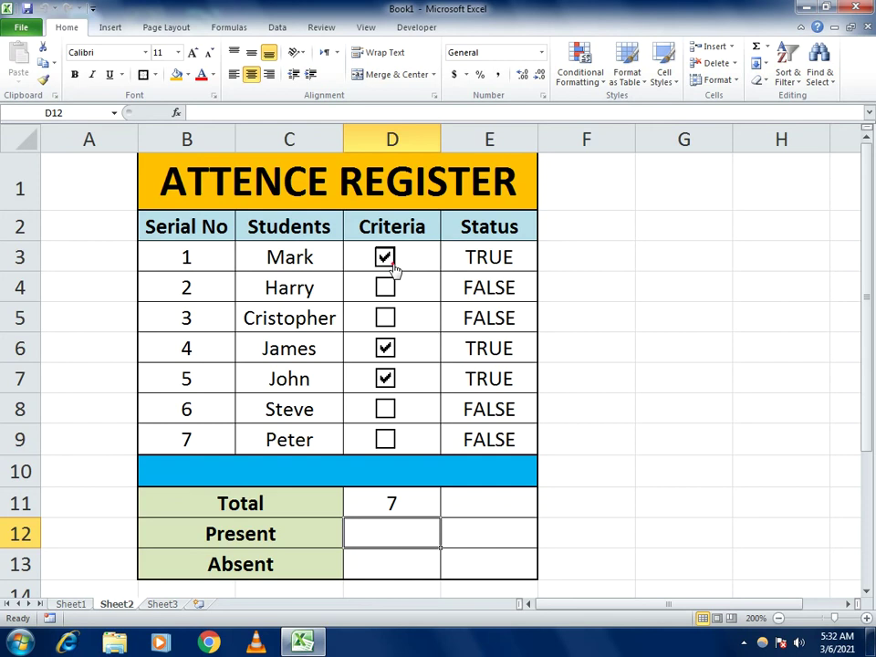
{"action": "left_click", "coordinate": [391, 263]}
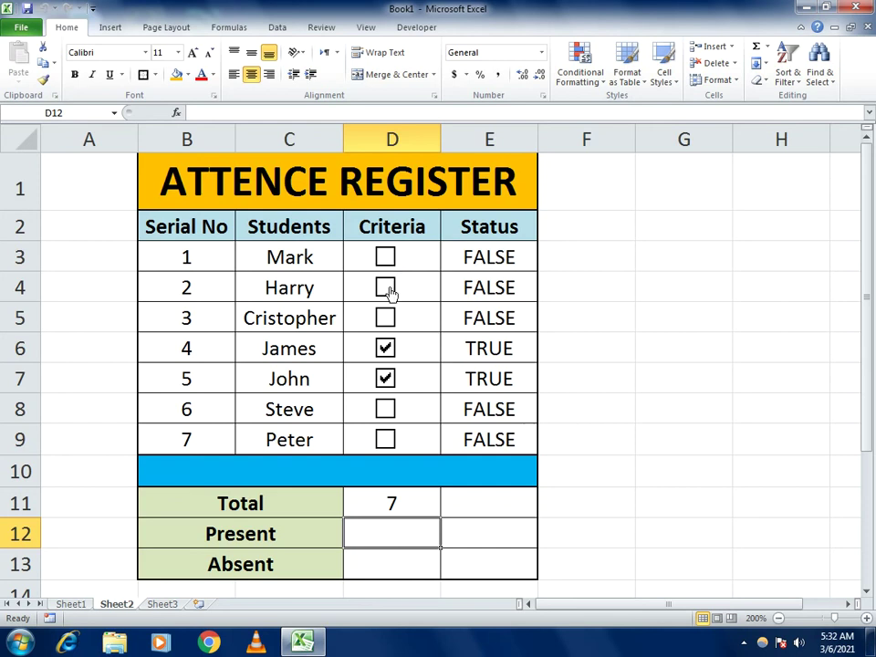
{"action": "left_click", "coordinate": [390, 292]}
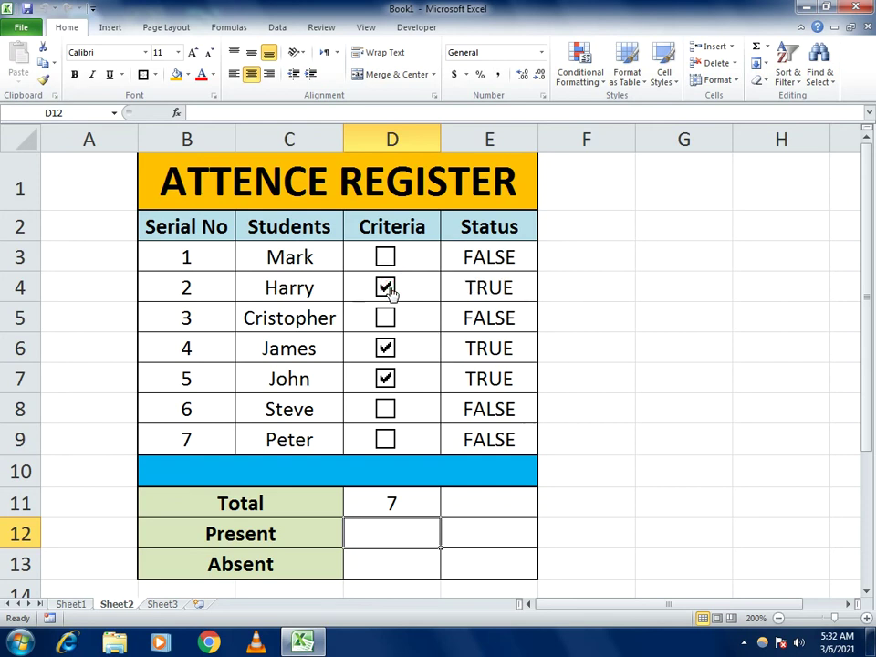
{"action": "left_click", "coordinate": [389, 290]}
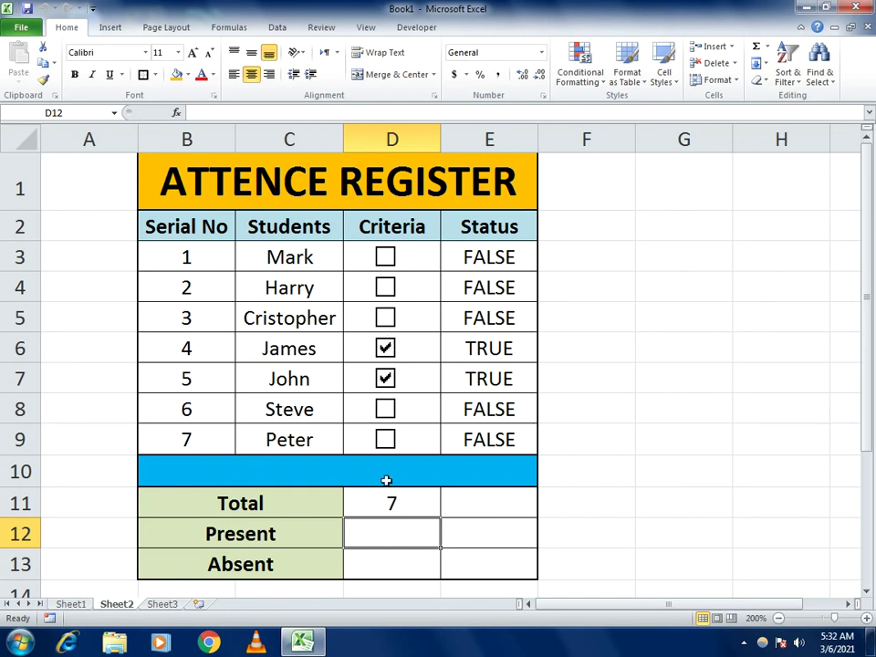
Step: Enter =COUNTIF(E3:E9,"TRUE") in D12 to count the students who are present
{"action": "type", "text": "="}
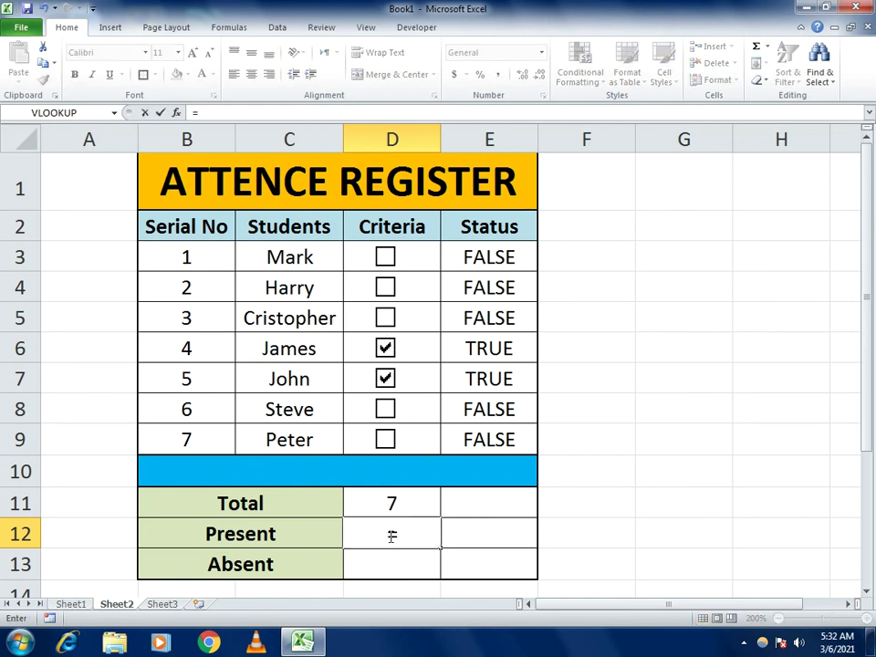
{"action": "type", "text": "COUT"}
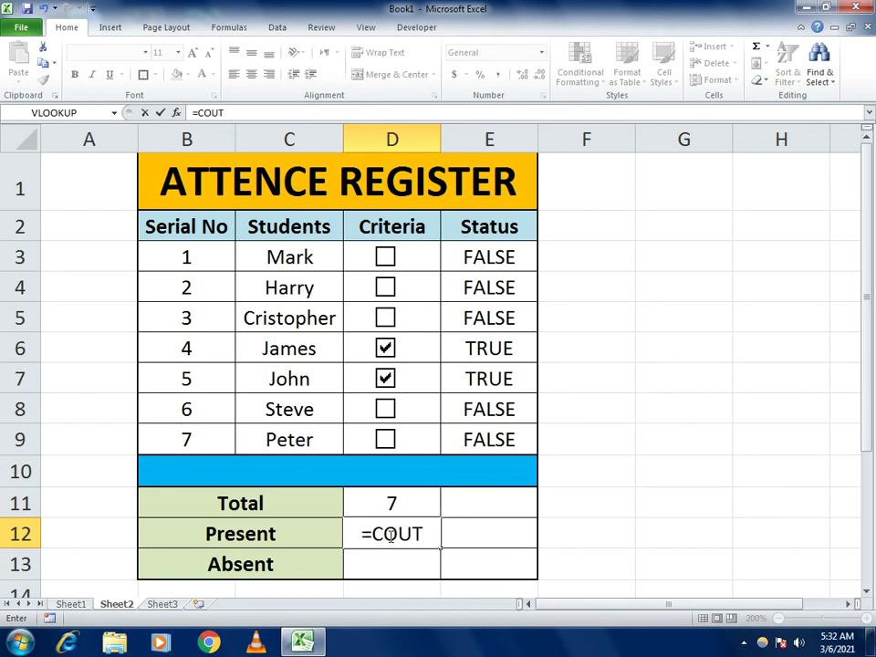
{"action": "key", "text": "BackSpace"}
{"action": "type", "text": "NTI"}
{"action": "key", "text": "BackSpace"}
{"action": "key", "text": "BackSpace"}
{"action": "key", "text": "BackSpace"}
{"action": "type", "text": "NTIF"}
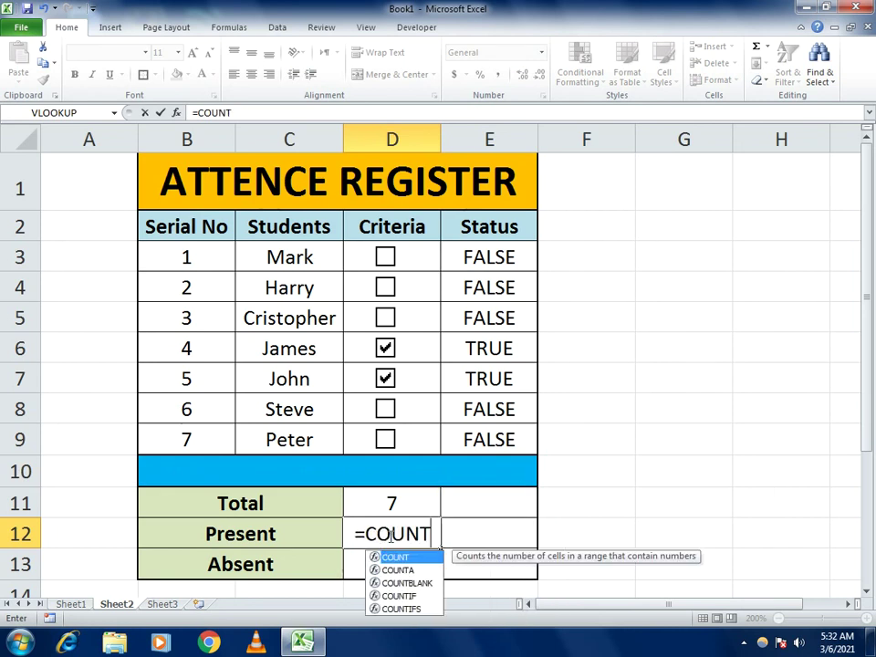
{"action": "type", "text": "("}
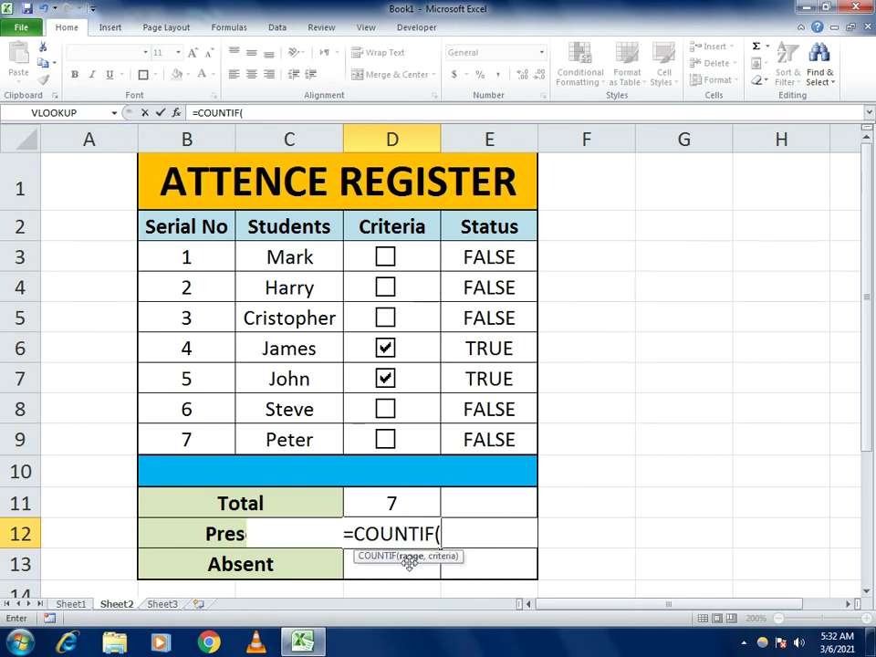
{"action": "left_click_drag", "start_coordinate": [469, 257], "coordinate": [477, 440]}
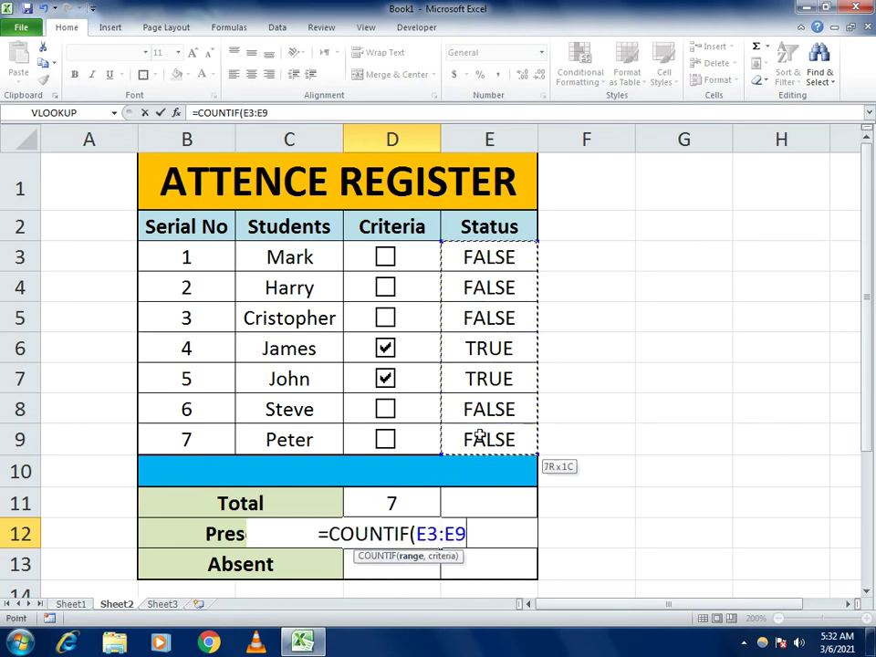
{"action": "type", "text": ","}
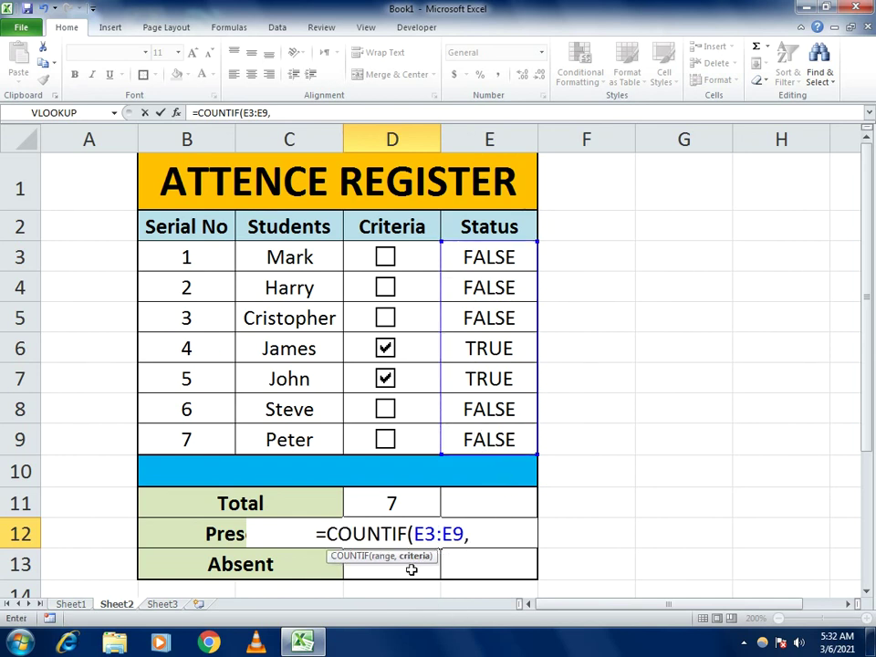
{"action": "type", "text": "\"tRU"}
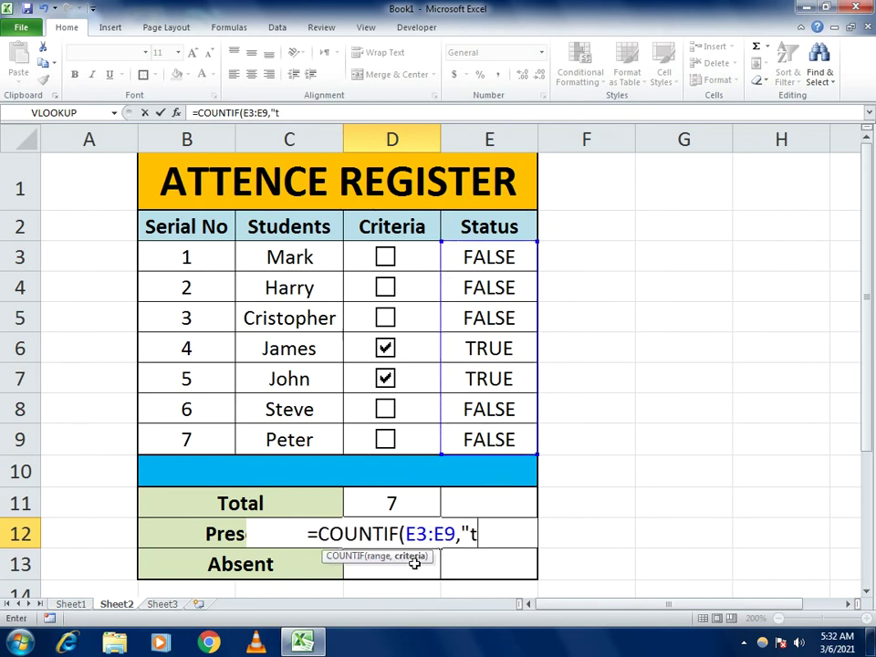
{"action": "key", "text": "BackSpace"}
{"action": "key", "text": "BackSpace"}
{"action": "key", "text": "BackSpace"}
{"action": "type", "text": "TRU"}
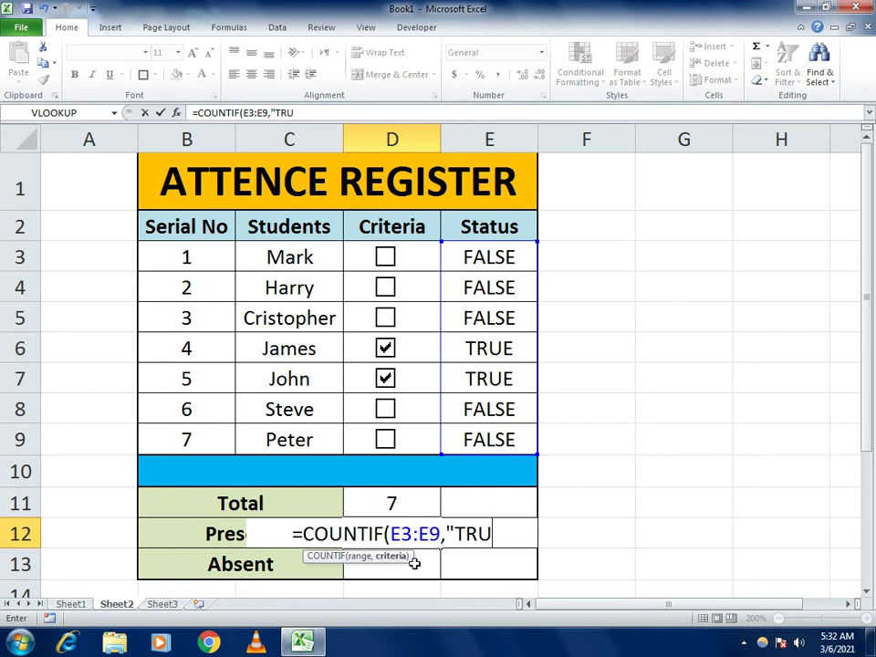
{"action": "type", "text": "E\")"}
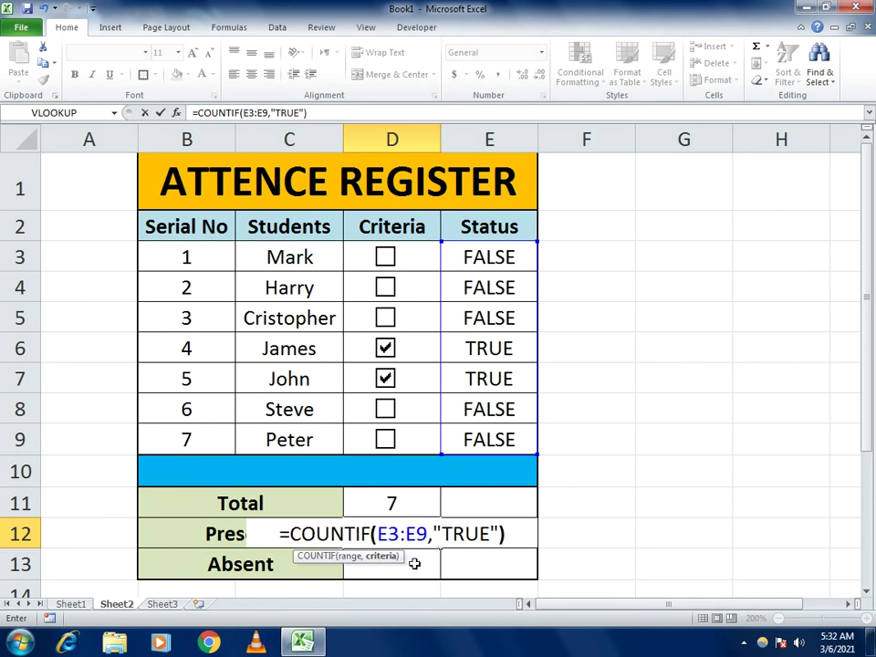
{"action": "key", "text": "Return"}
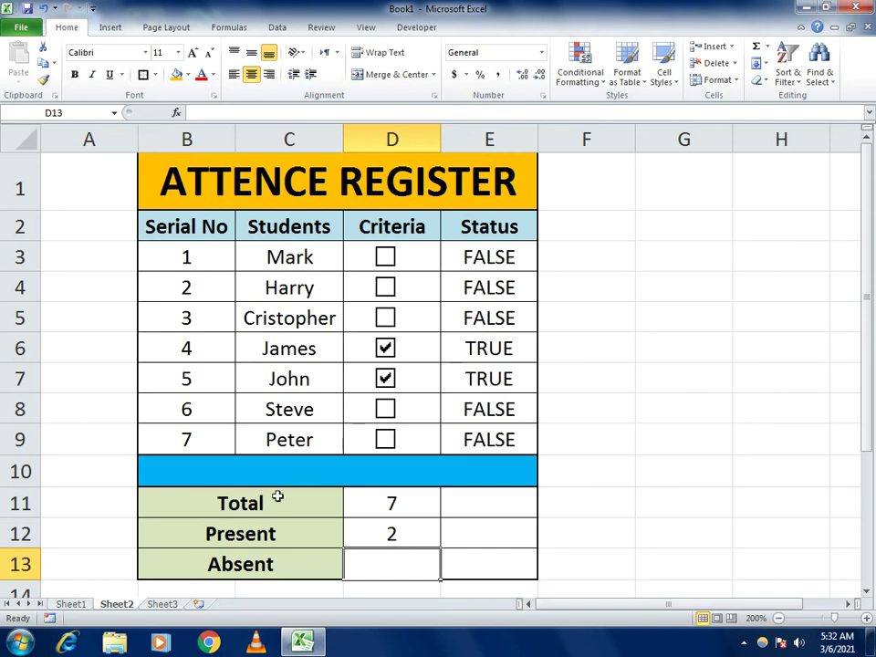
Step: Tick the check boxes in rows 4 and 3, and test the one in row 8 by ticking and clearing it
{"action": "left_click", "coordinate": [385, 409]}
{"action": "left_click", "coordinate": [385, 409]}
{"action": "left_click", "coordinate": [384, 286]}
{"action": "left_click", "coordinate": [385, 258]}
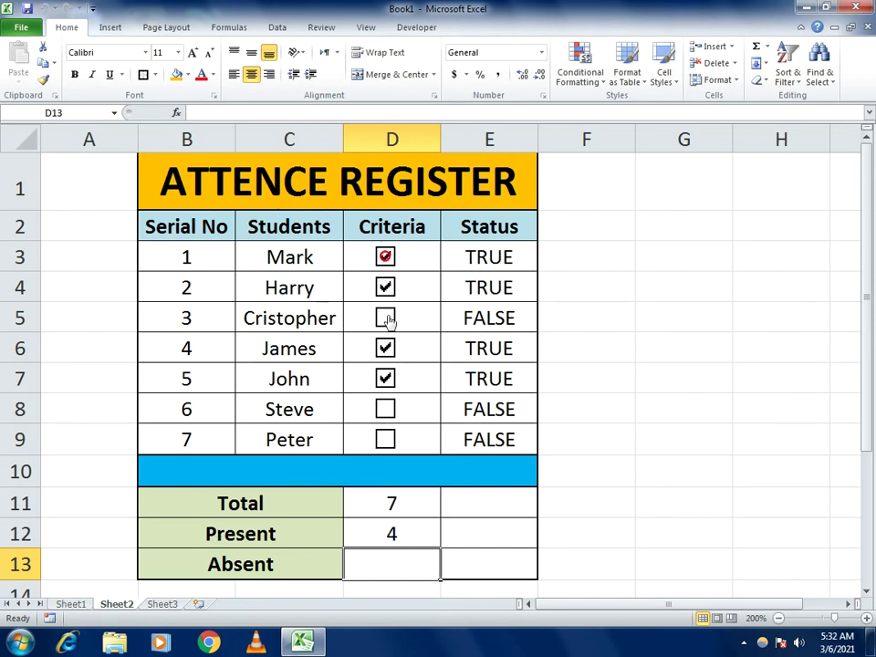
{"action": "left_click", "coordinate": [385, 409]}
{"action": "left_click", "coordinate": [385, 410]}
Step: Enter =D11-D12 in D13 to calculate the number of absent students
{"action": "type", "text": "="}
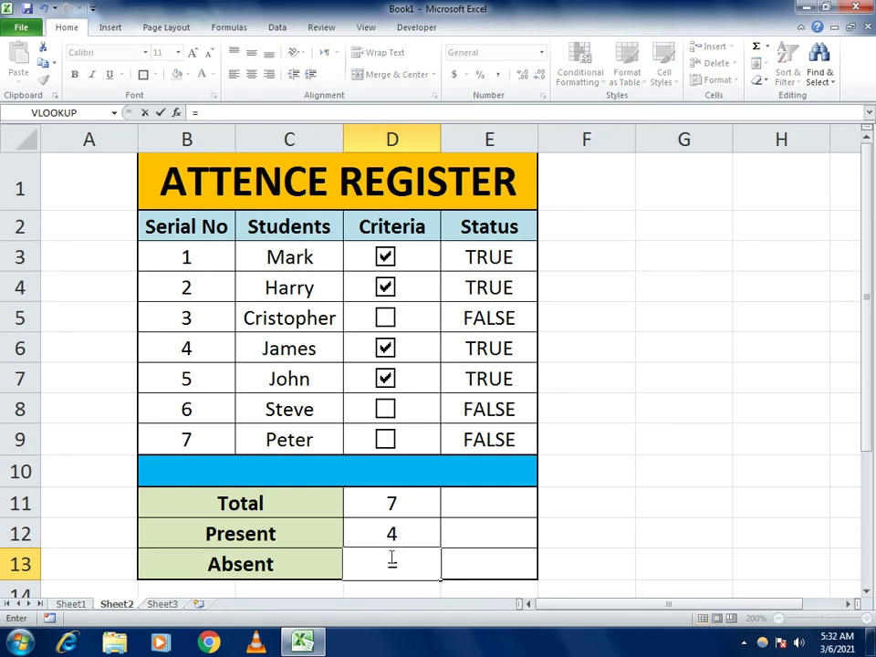
{"action": "left_click", "coordinate": [366, 511]}
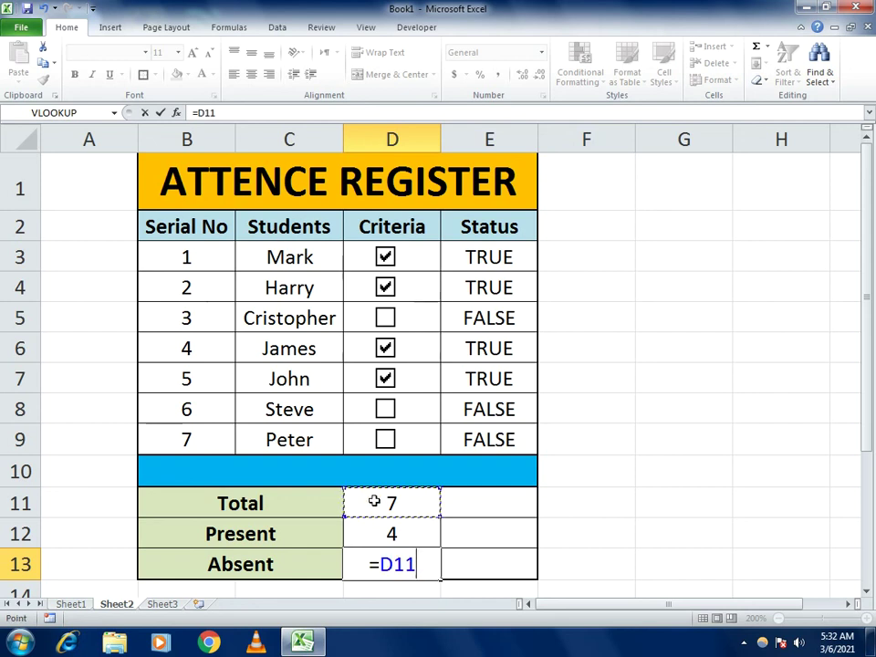
{"action": "type", "text": "-"}
{"action": "left_click", "coordinate": [388, 534]}
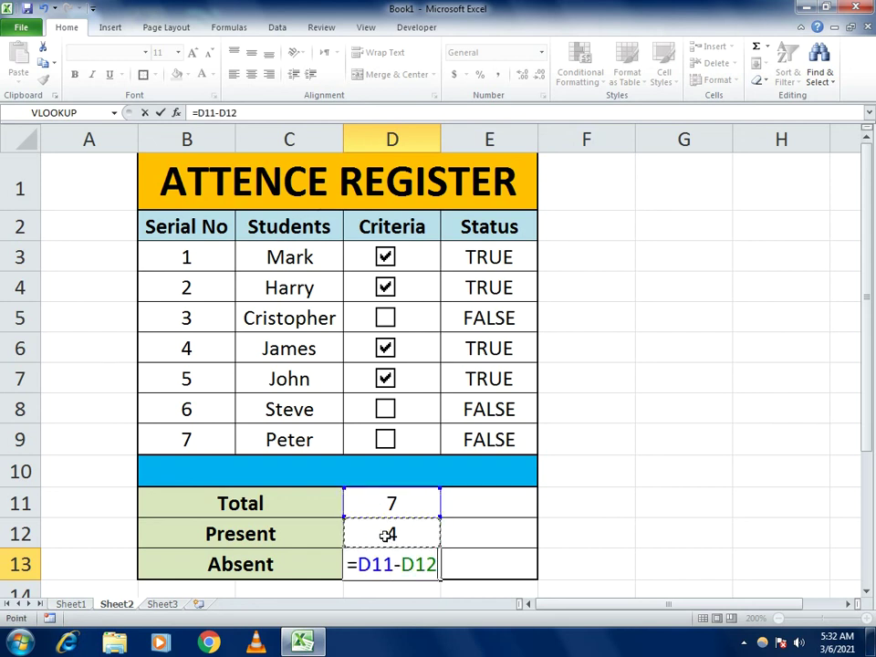
{"action": "key", "text": "Return"}
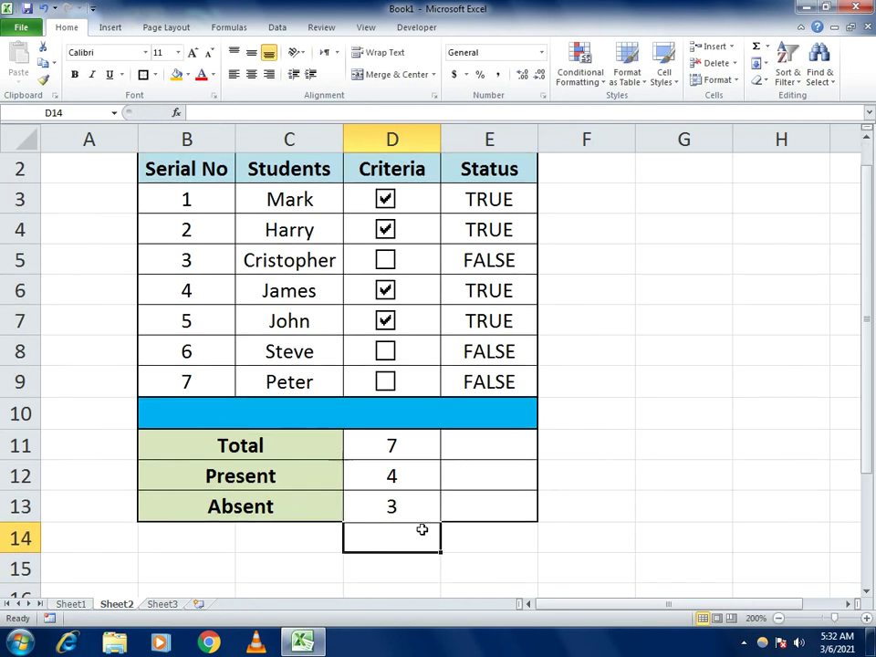
Step: Enter 100% in E11 as the percentage for the Total row
{"action": "left_click_drag", "start_coordinate": [866, 453], "coordinate": [864, 448]}
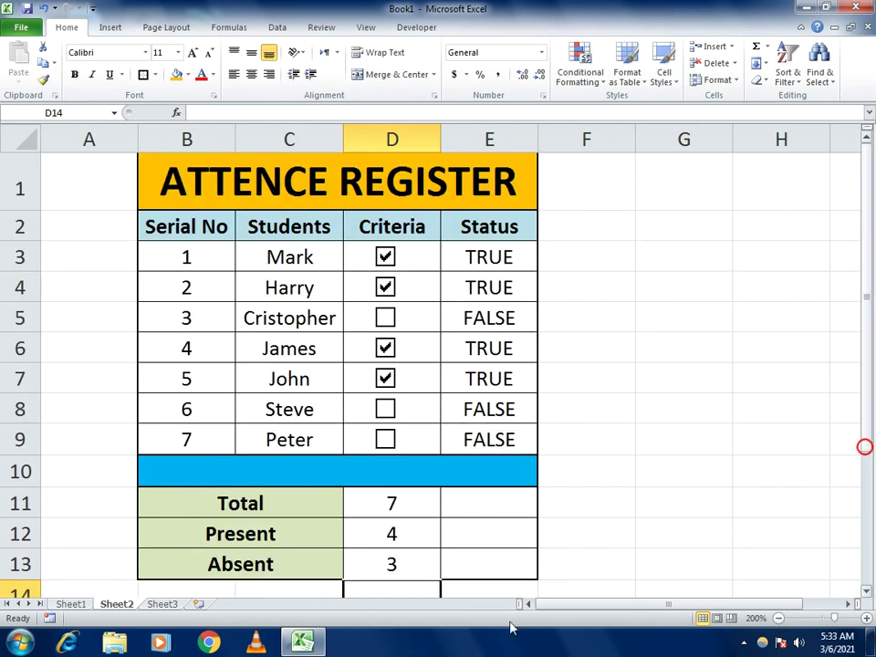
{"action": "left_click", "coordinate": [460, 508]}
{"action": "type", "text": "10"}
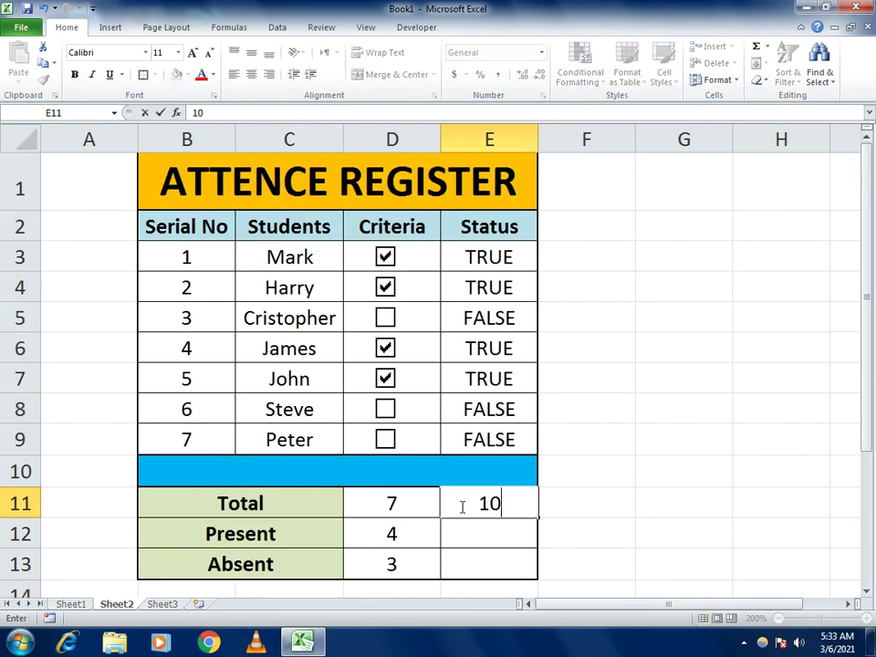
{"action": "type", "text": "0%"}
{"action": "key", "text": "Return"}
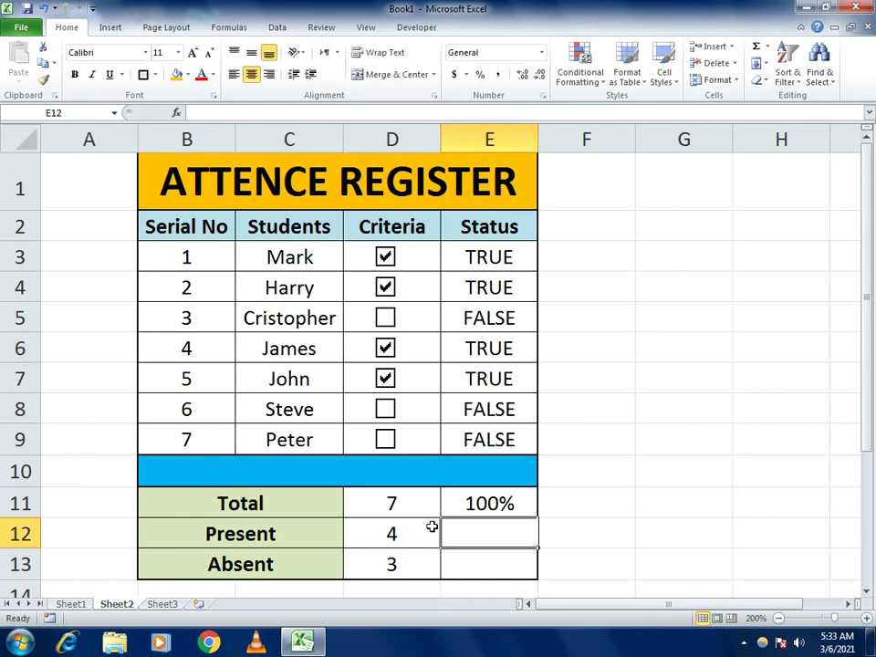
Step: Enter =D12/D11 in E12 for the share of present students and format the cell as a percentage
{"action": "type", "text": "="}
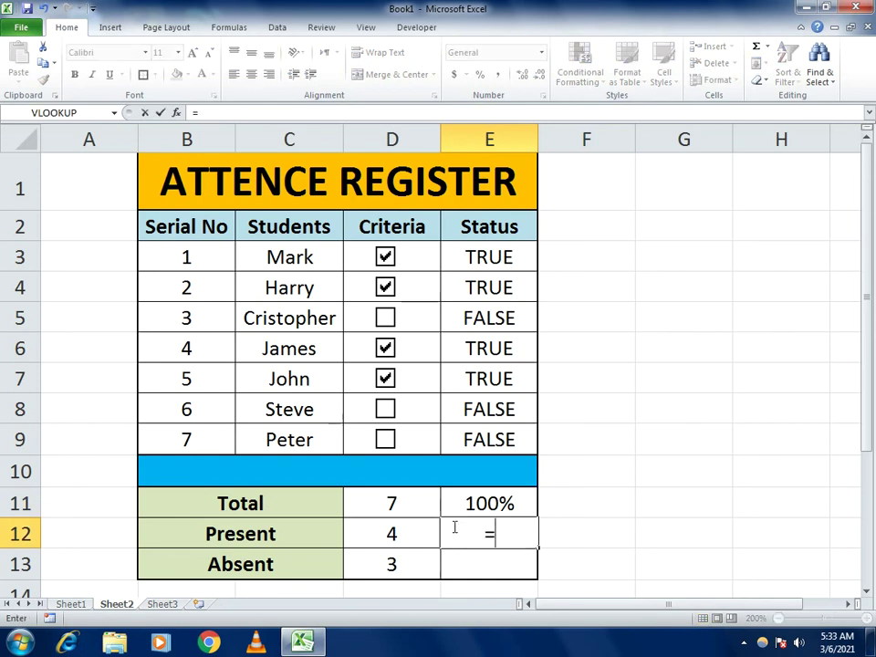
{"action": "left_click", "coordinate": [408, 536]}
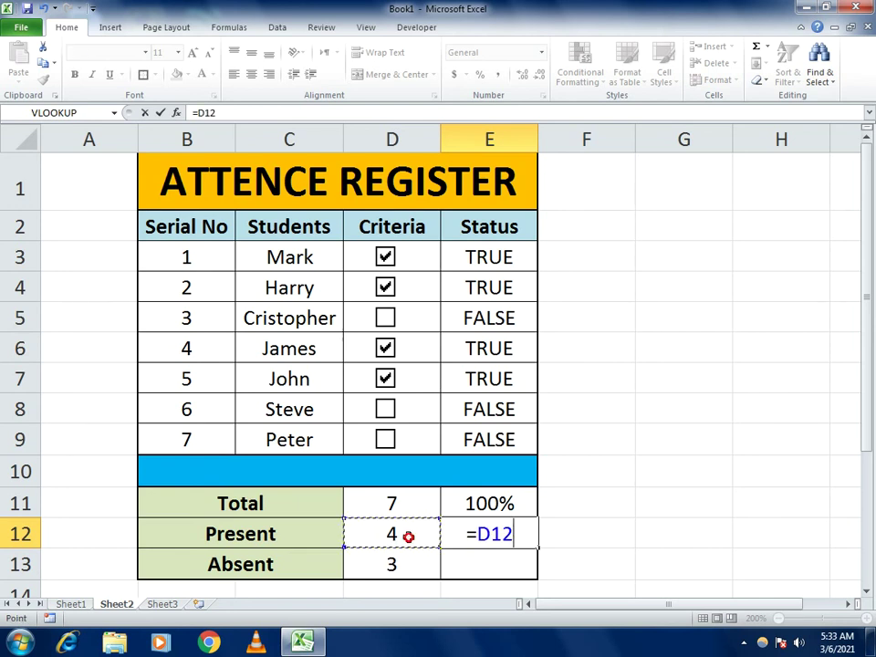
{"action": "type", "text": "/"}
{"action": "left_click", "coordinate": [398, 501]}
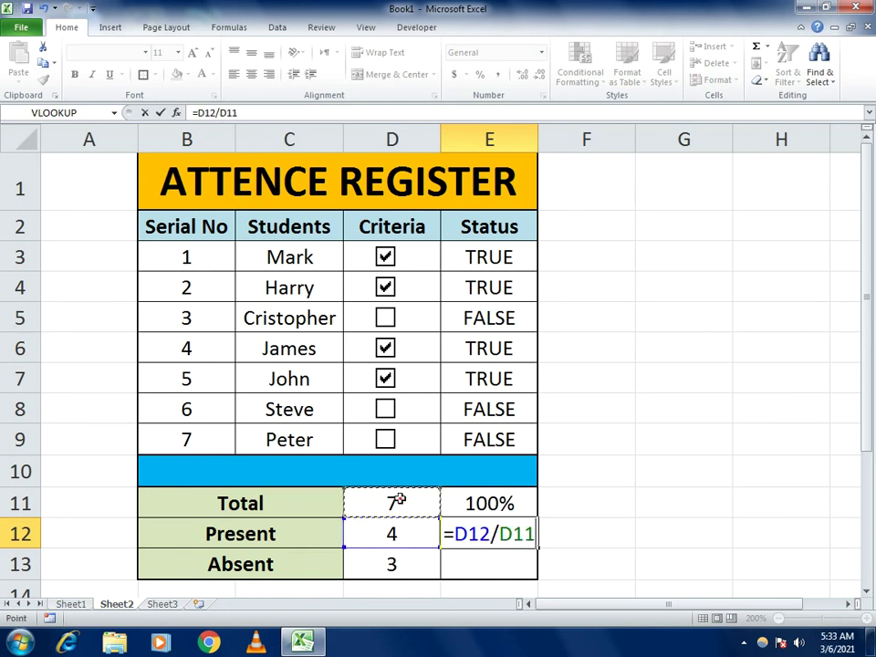
{"action": "key", "text": "Return"}
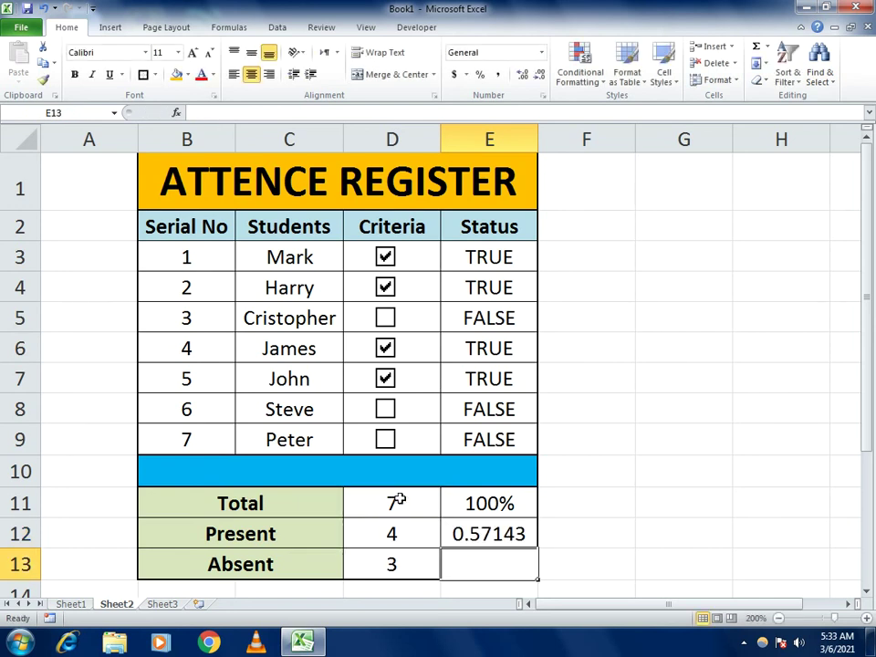
{"action": "left_click", "coordinate": [467, 542]}
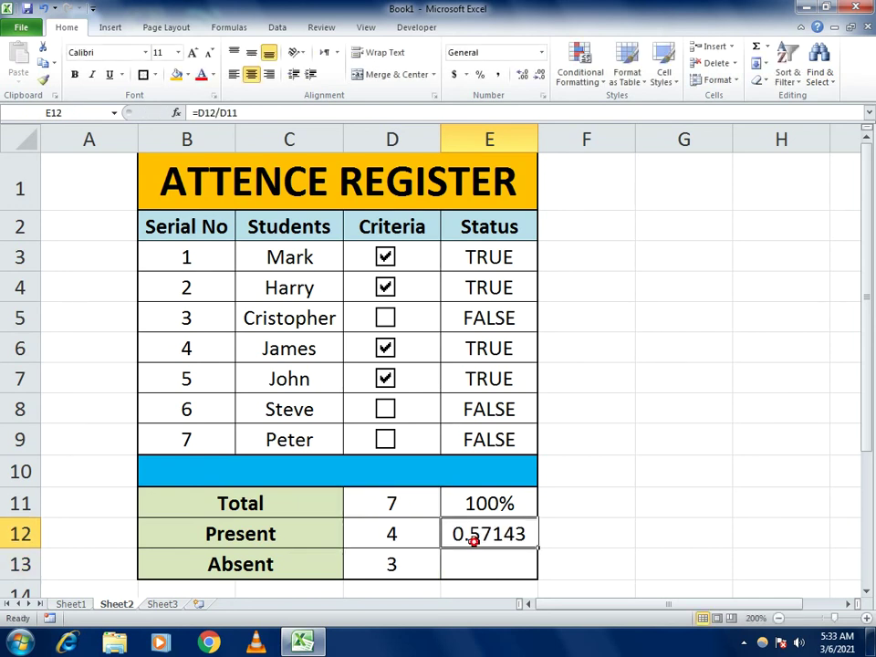
{"action": "left_click", "coordinate": [480, 75]}
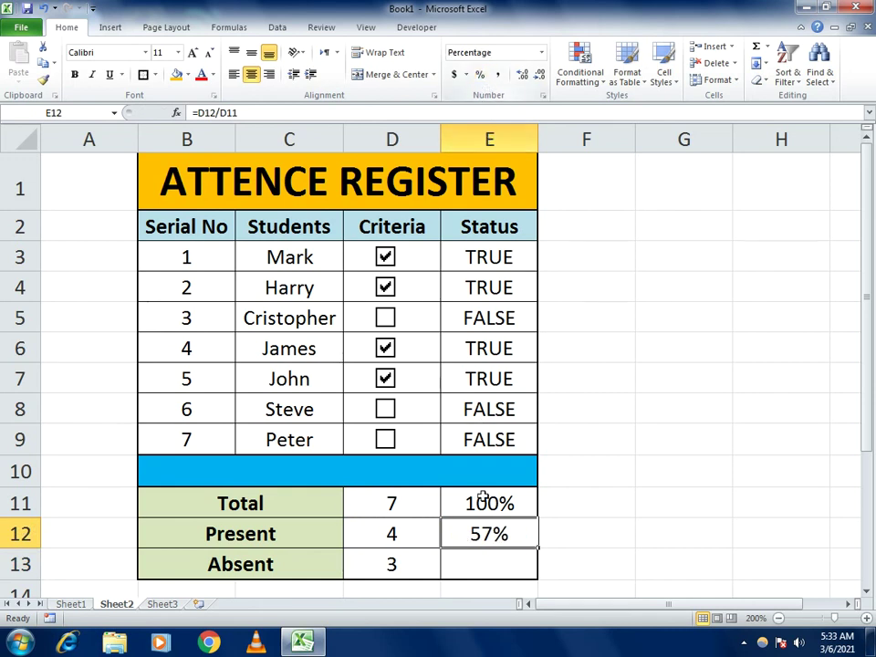
Step: Enter =E11-E12 in E13 to calculate the percentage of absent students
{"action": "left_click", "coordinate": [485, 573]}
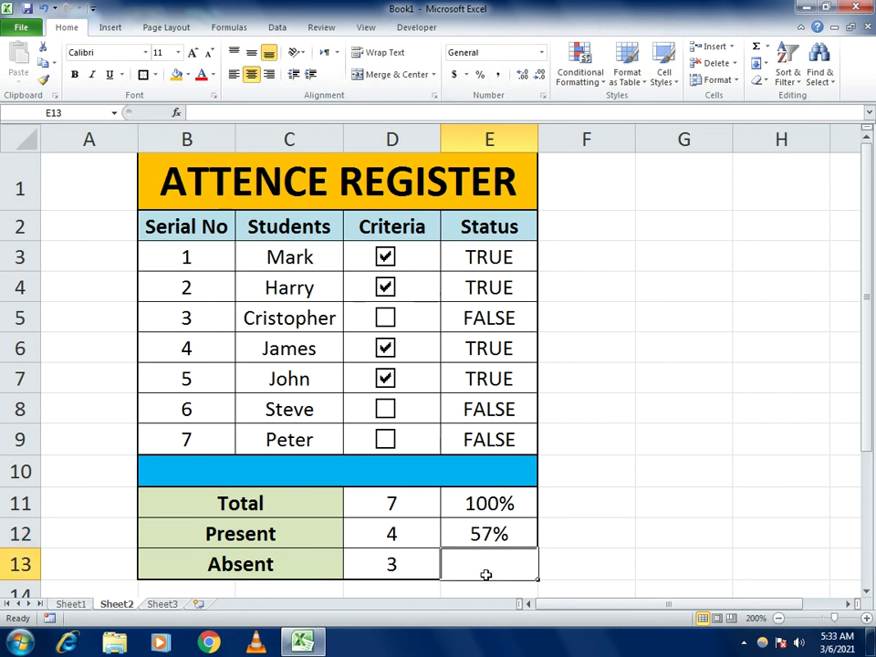
{"action": "type", "text": "="}
{"action": "left_click", "coordinate": [501, 509]}
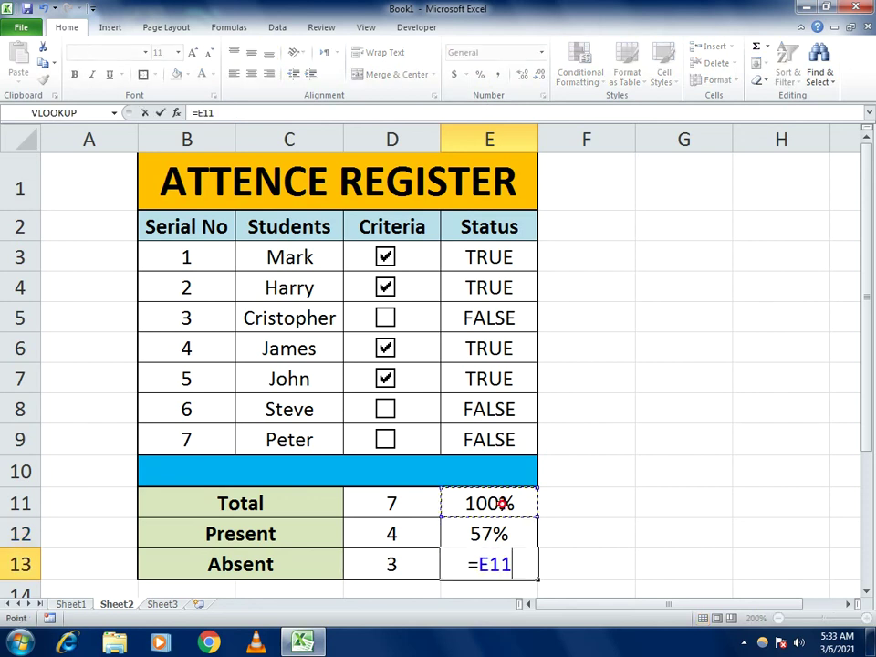
{"action": "type", "text": "-"}
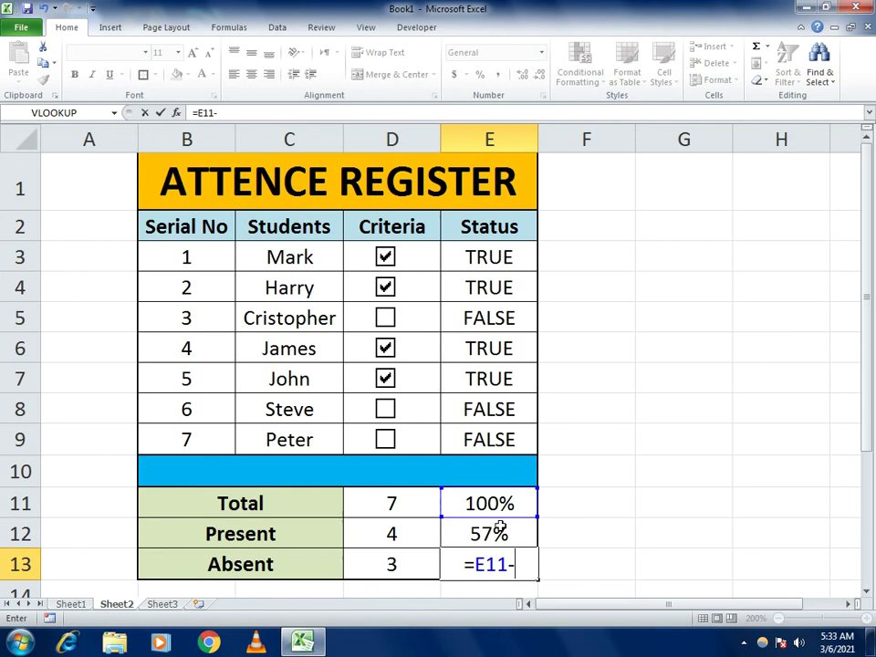
{"action": "left_click", "coordinate": [501, 529]}
{"action": "key", "text": "Return"}
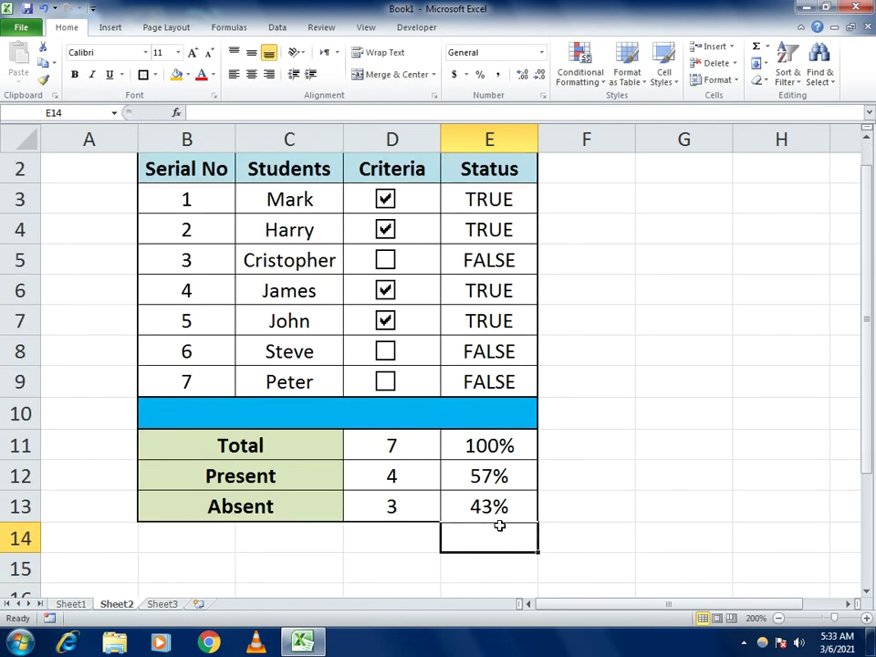
Step: Make the summary counts and percentages in D11:E13 bold
{"action": "left_click_drag", "start_coordinate": [865, 471], "coordinate": [866, 432]}
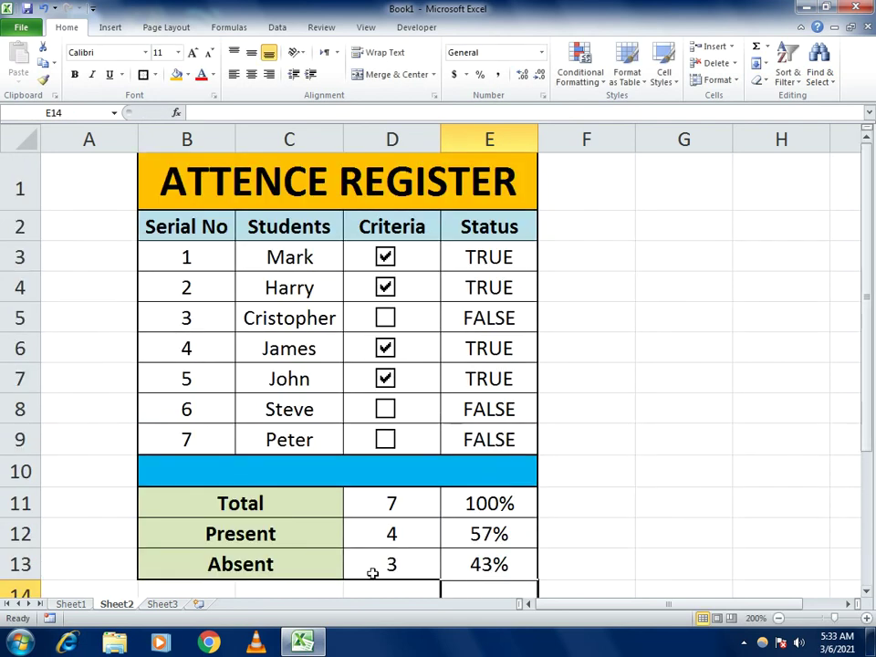
{"action": "left_click_drag", "start_coordinate": [377, 502], "coordinate": [468, 553]}
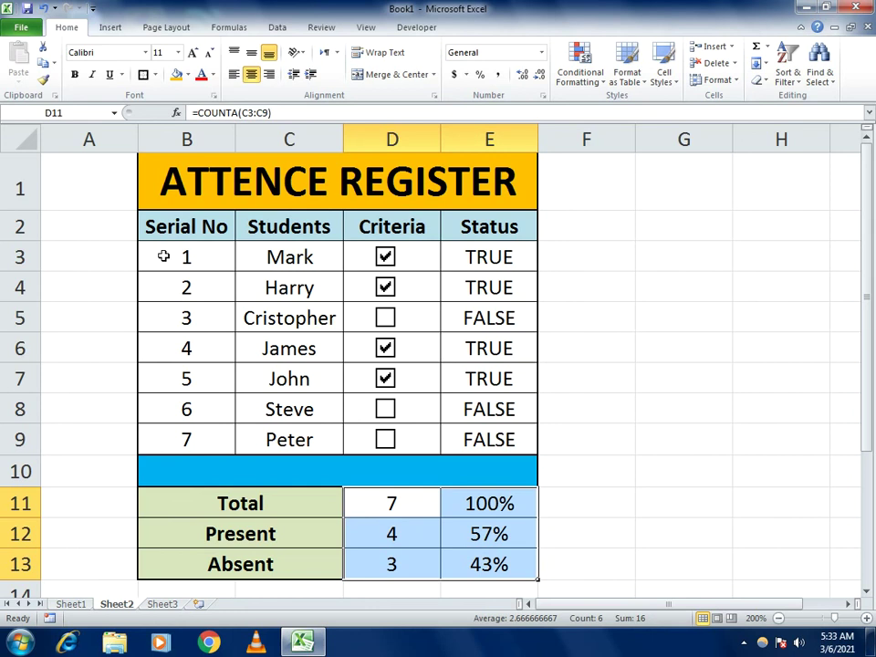
{"action": "left_click", "coordinate": [74, 74]}
{"action": "left_click", "coordinate": [758, 379]}
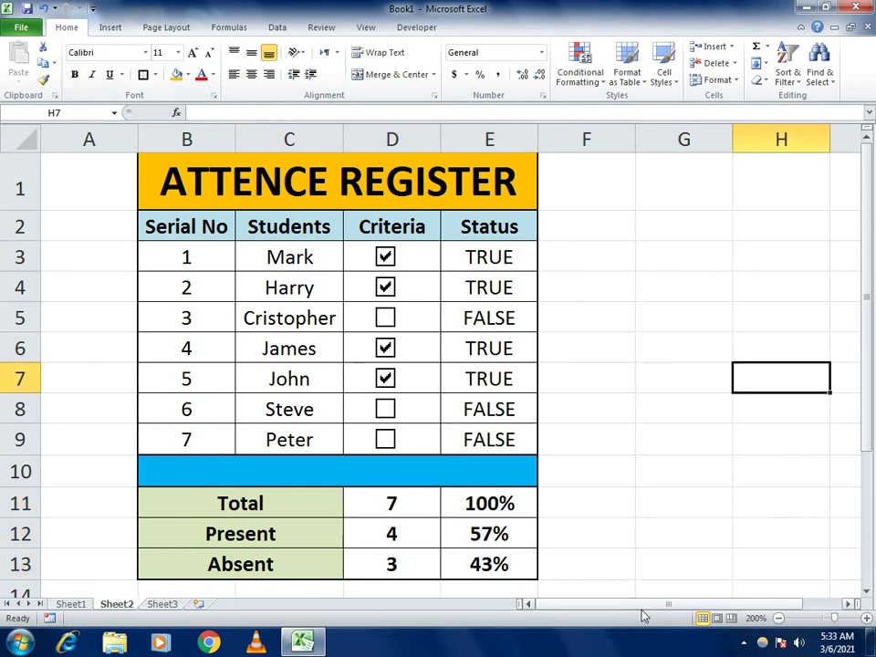
Step: Test the summary formulas by toggling the check boxes in rows 5 to 9, ending with all seven students ticked
{"action": "left_click", "coordinate": [386, 350]}
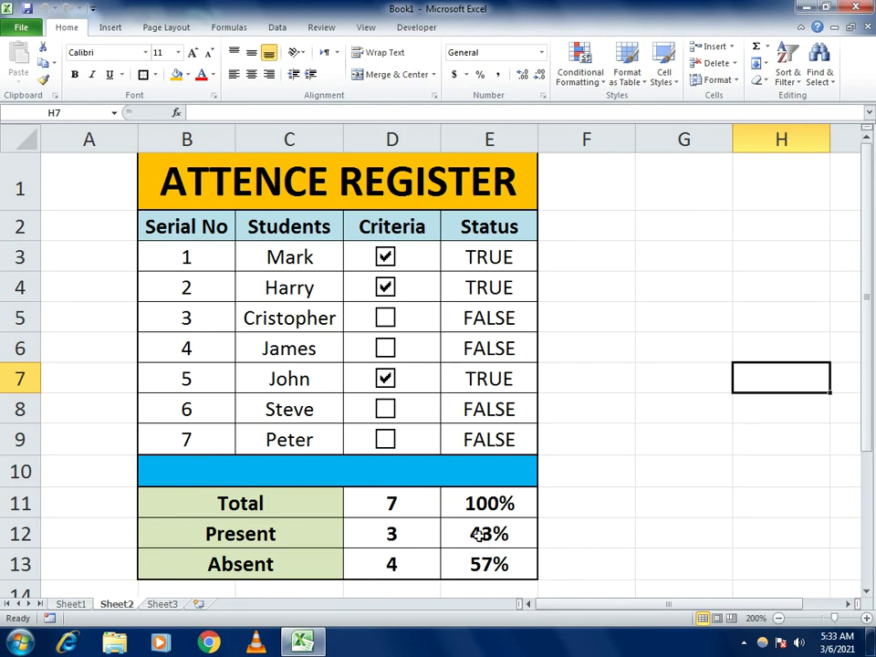
{"action": "left_click", "coordinate": [386, 318]}
{"action": "left_click", "coordinate": [386, 348]}
{"action": "left_click", "coordinate": [386, 379]}
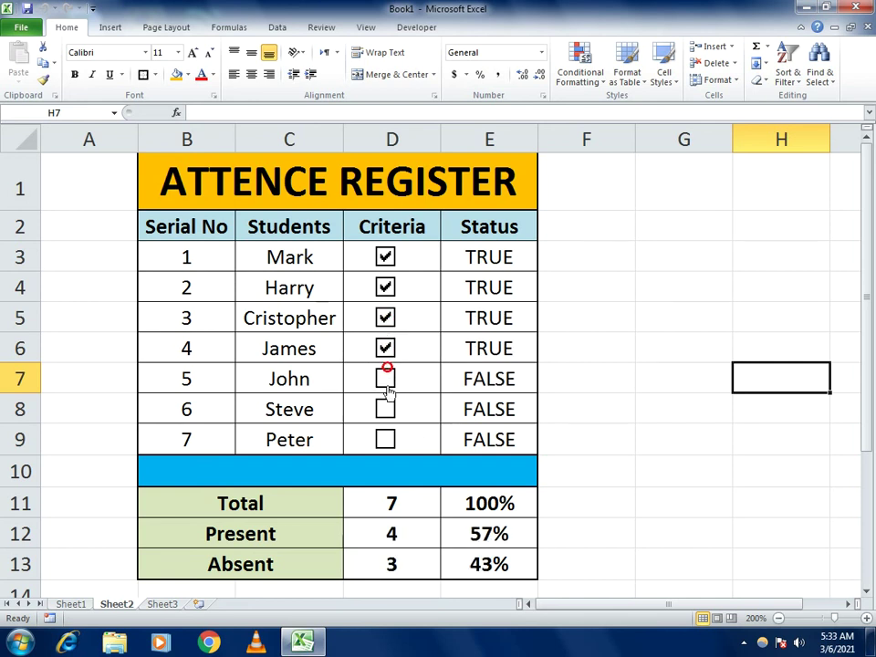
{"action": "left_click", "coordinate": [386, 408]}
{"action": "left_click", "coordinate": [386, 442]}
{"action": "left_click", "coordinate": [386, 378]}
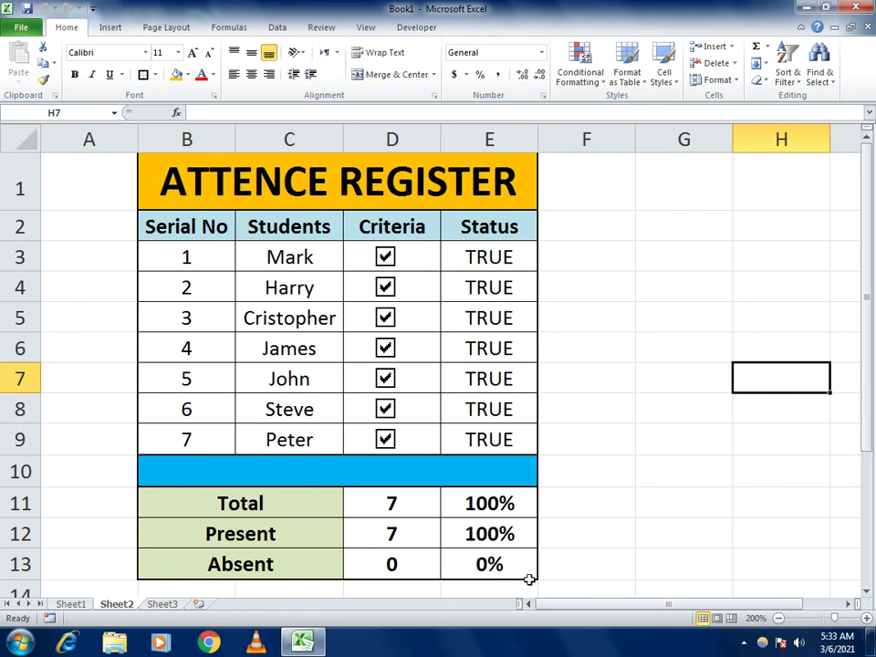
Step: Clear the check box in row 9 and dismiss the Windows notification
{"action": "left_click", "coordinate": [386, 439]}
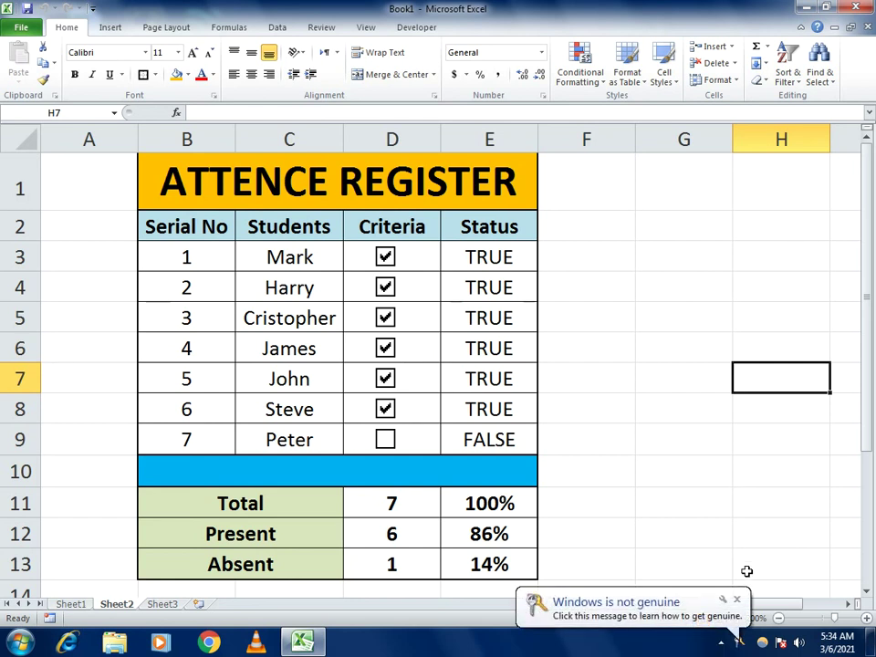
{"action": "left_click", "coordinate": [736, 599]}
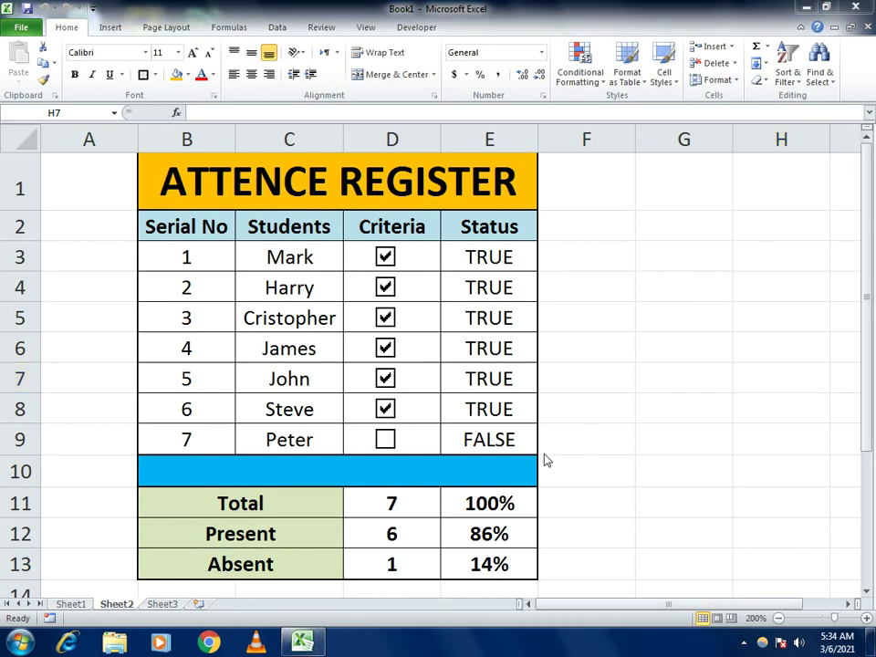